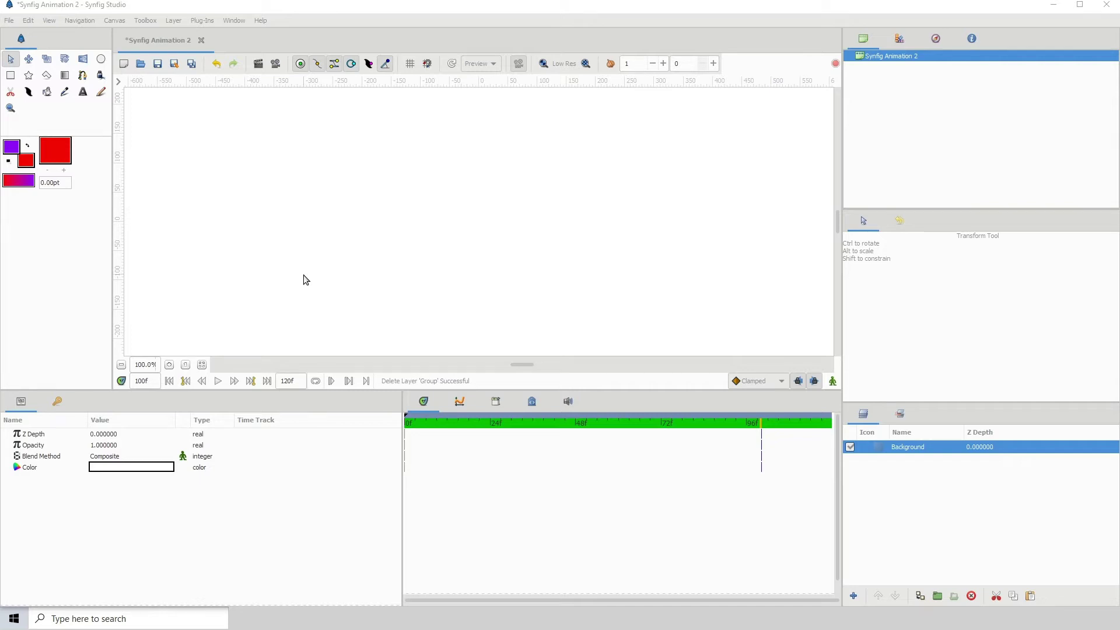
# Draw a red five-pointed star on the canvas with the Star tool.
pyautogui.click(28, 76)
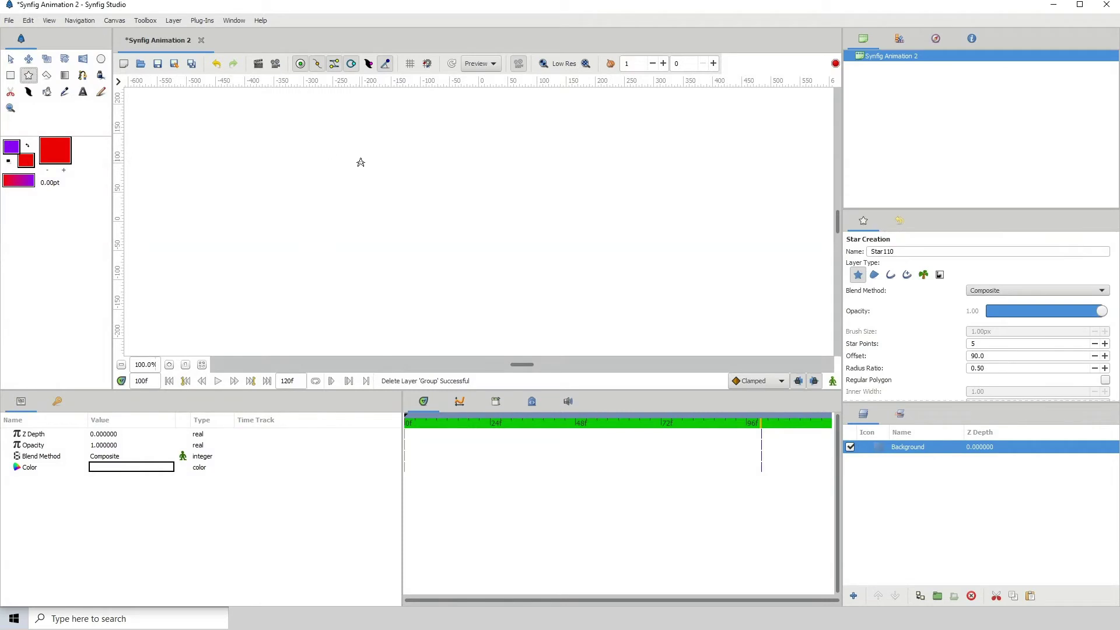
pyautogui.moveTo(419, 185); pyautogui.dragTo(462, 244)
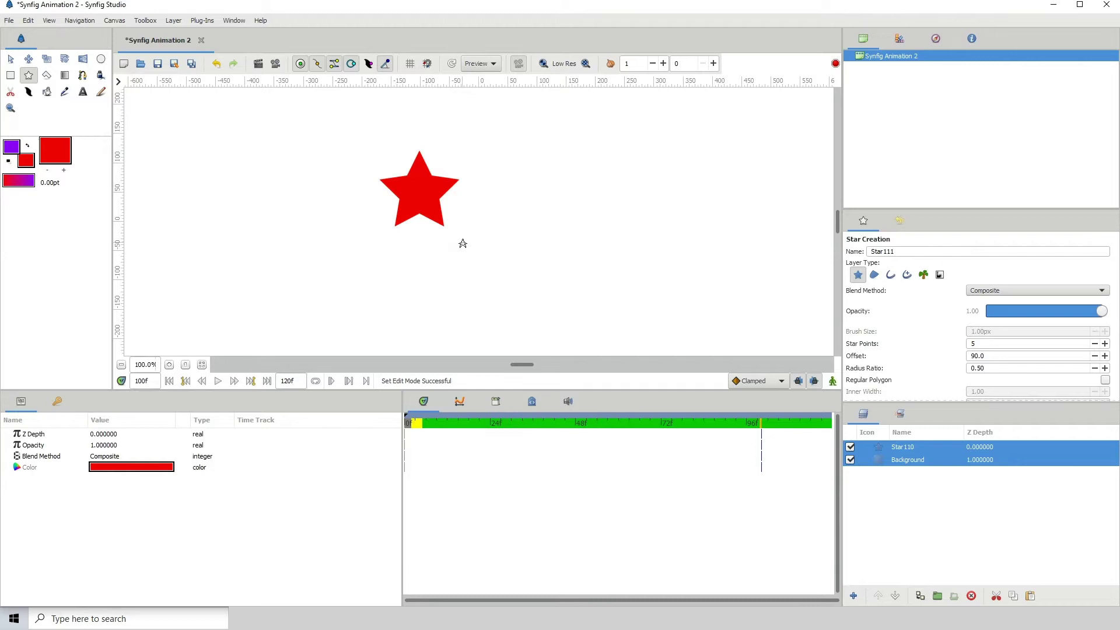
pyautogui.click(1011, 448)
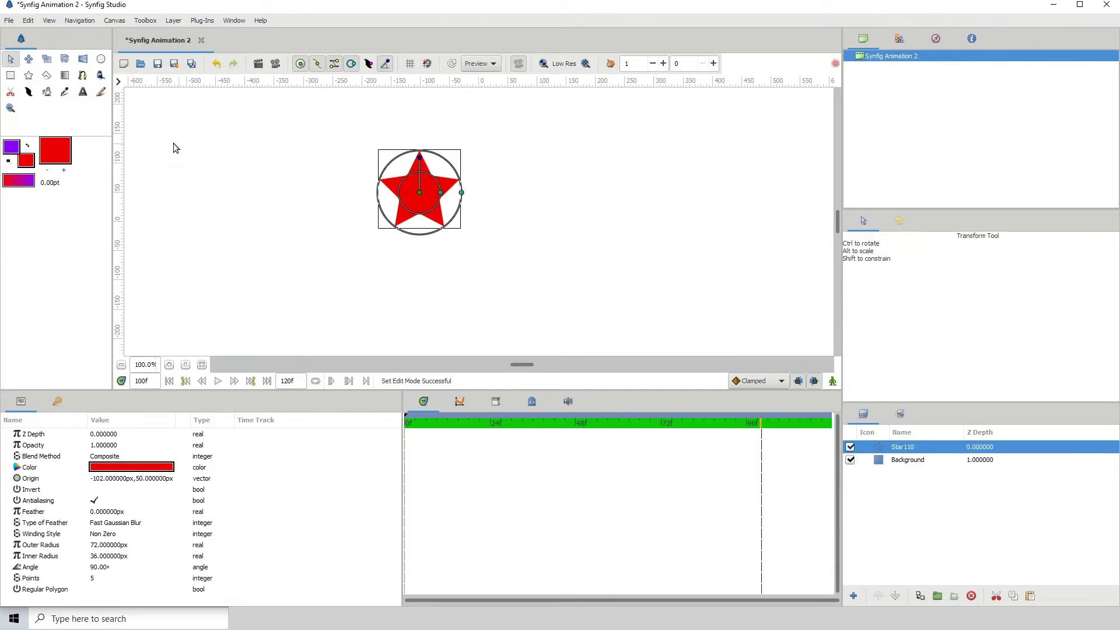
# Draw a purple circle and drag it so it is centred over the star.
pyautogui.click(100, 61)
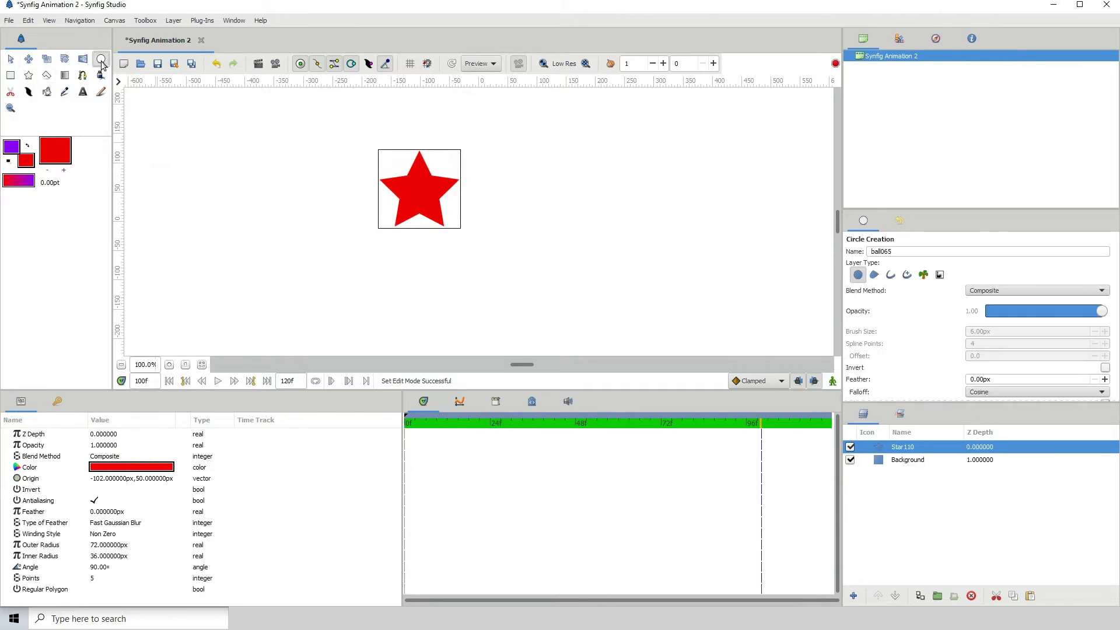
pyautogui.click(898, 41)
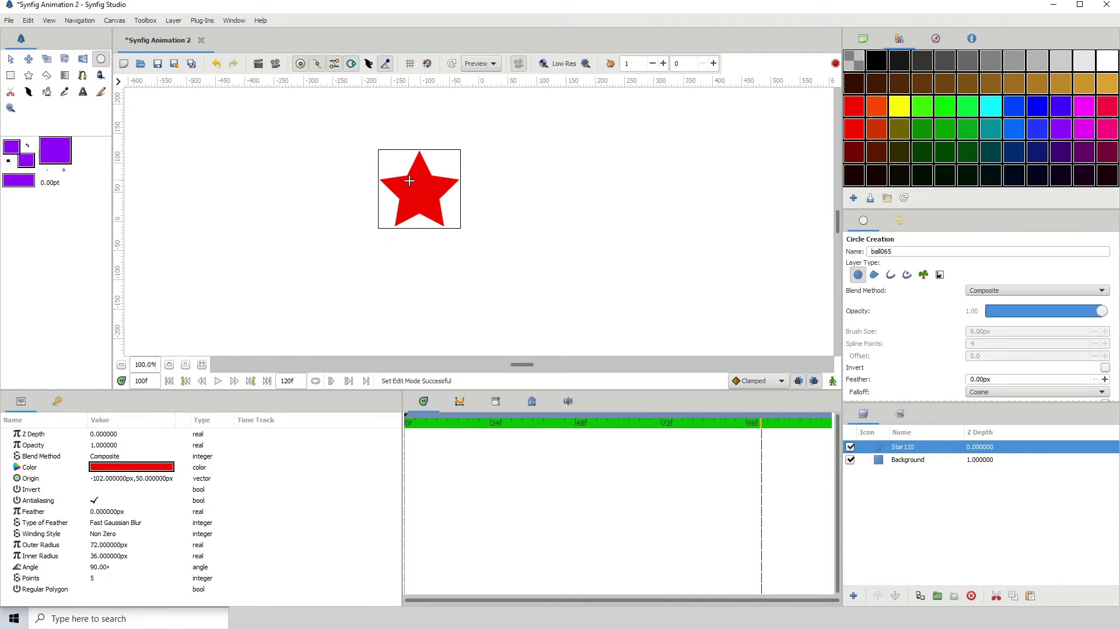
pyautogui.moveTo(410, 181)
pyautogui.mouseDown()
pyautogui.moveTo(463, 180)
pyautogui.moveTo(444, 210)
pyautogui.mouseUp()
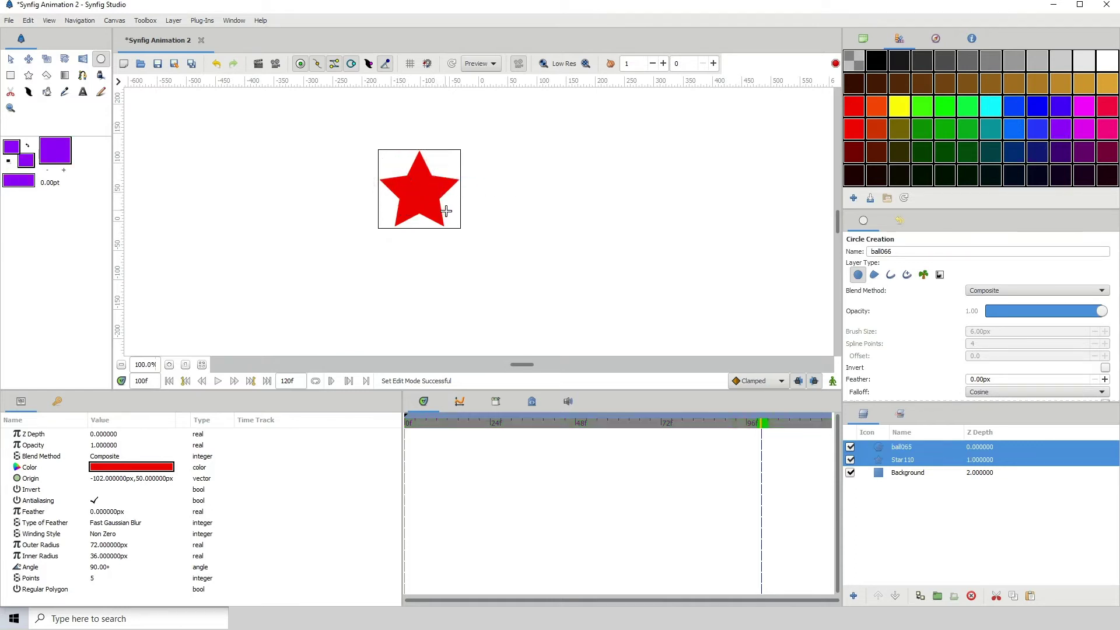
pyautogui.click(1020, 448)
pyautogui.hotkey('alt', 'a')
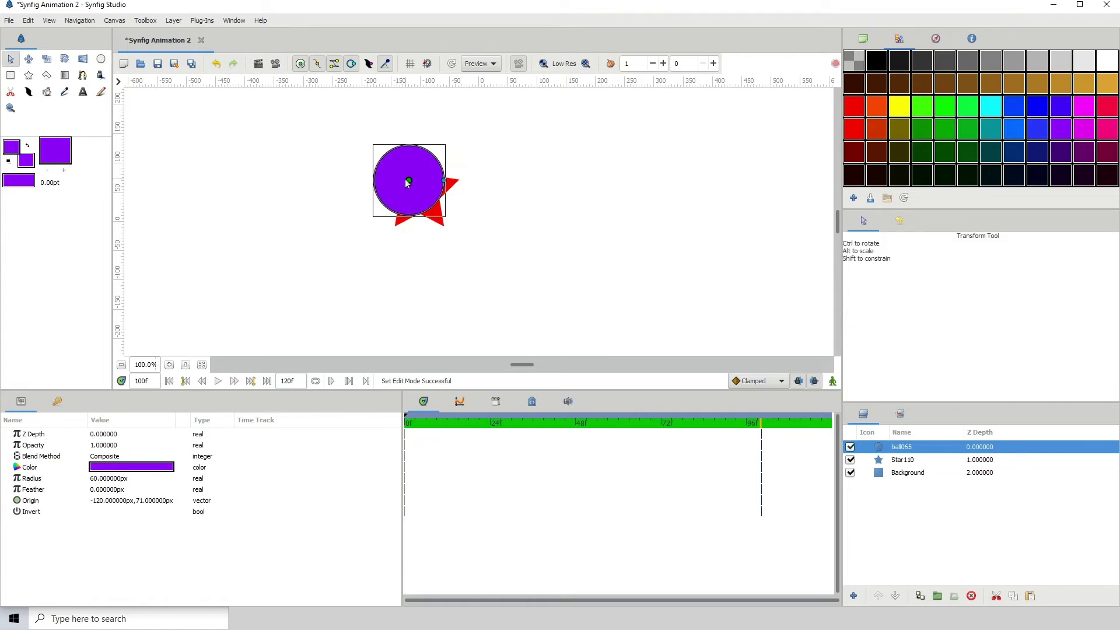
pyautogui.moveTo(407, 182); pyautogui.dragTo(422, 192)
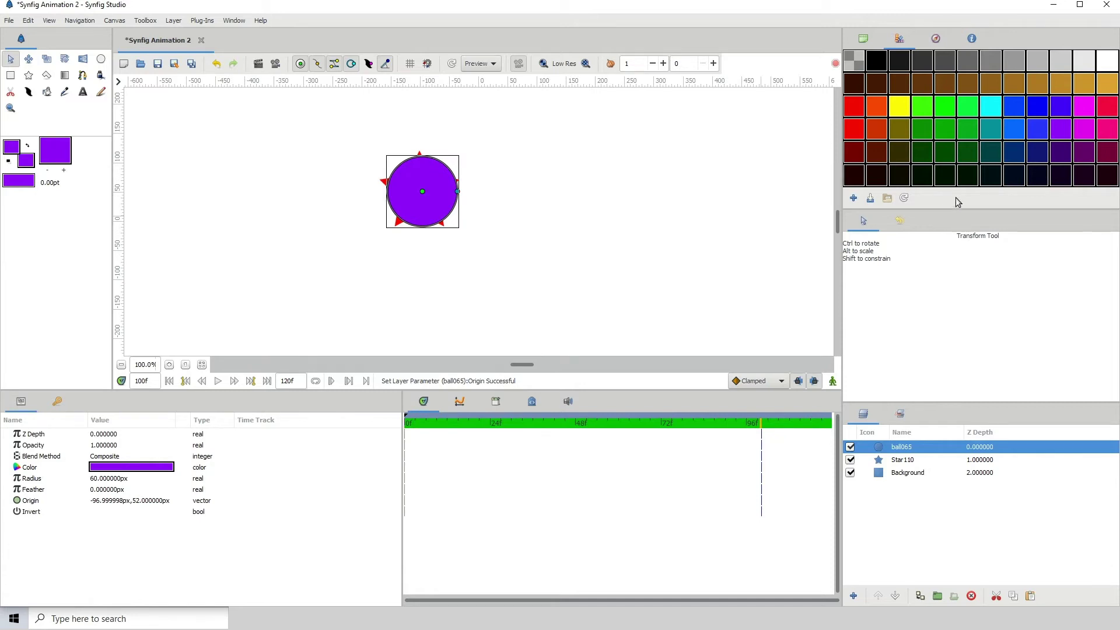
pyautogui.click(11, 75)
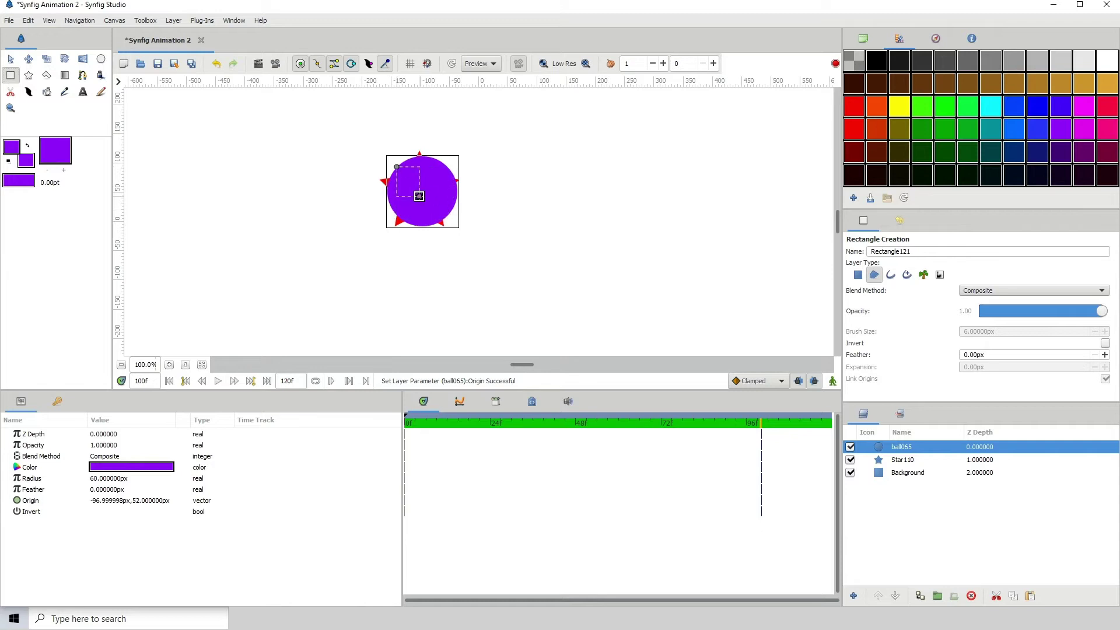
# Undo a stray rectangle, then draw a green square and resize it to cover the circle and star.
pyautogui.moveTo(420, 193); pyautogui.dragTo(415, 193)
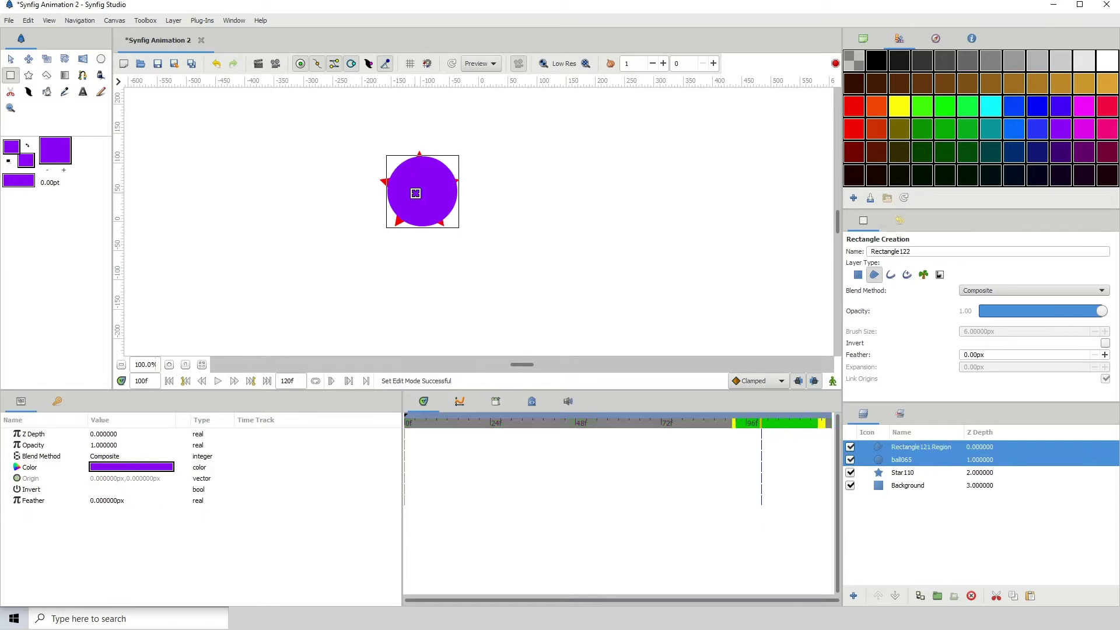
pyautogui.click(216, 64)
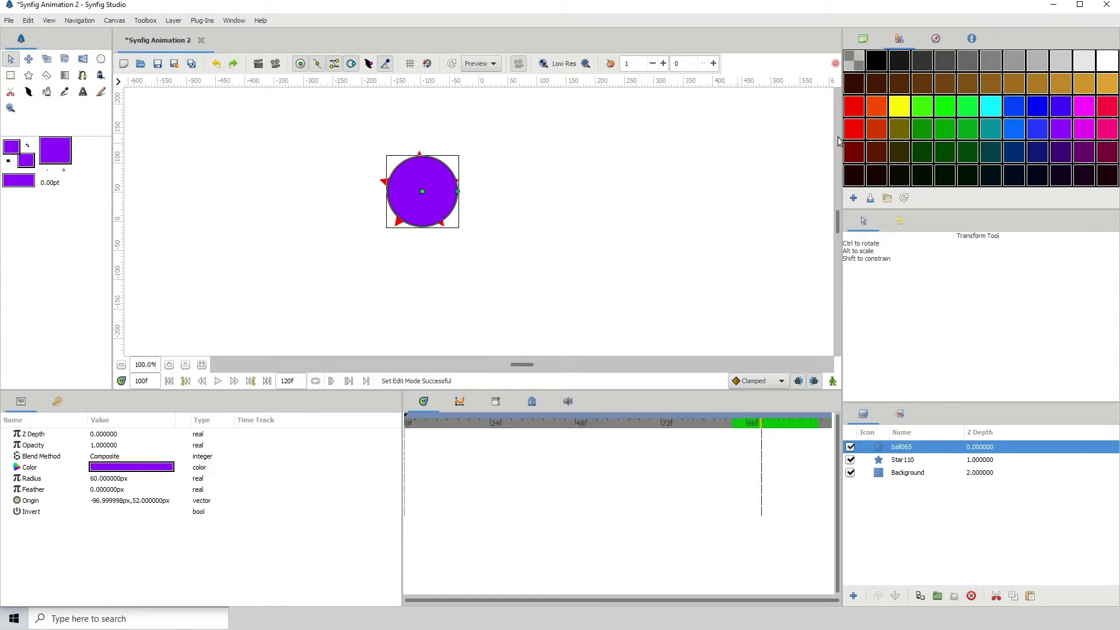
pyautogui.click(952, 112)
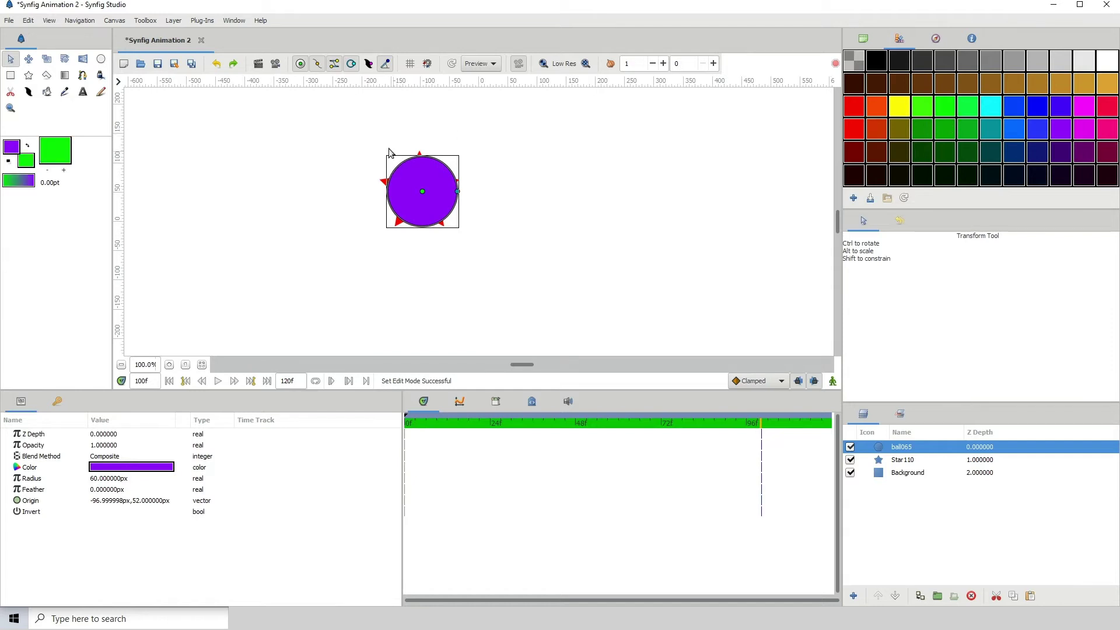
pyautogui.click(11, 75)
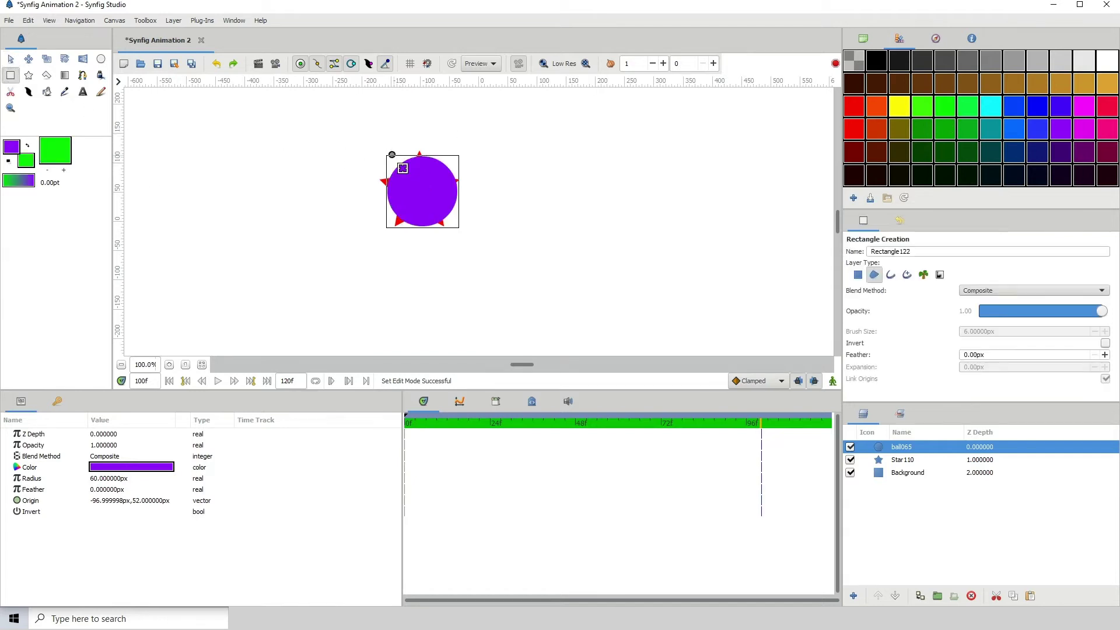
pyautogui.moveTo(402, 168); pyautogui.dragTo(460, 218)
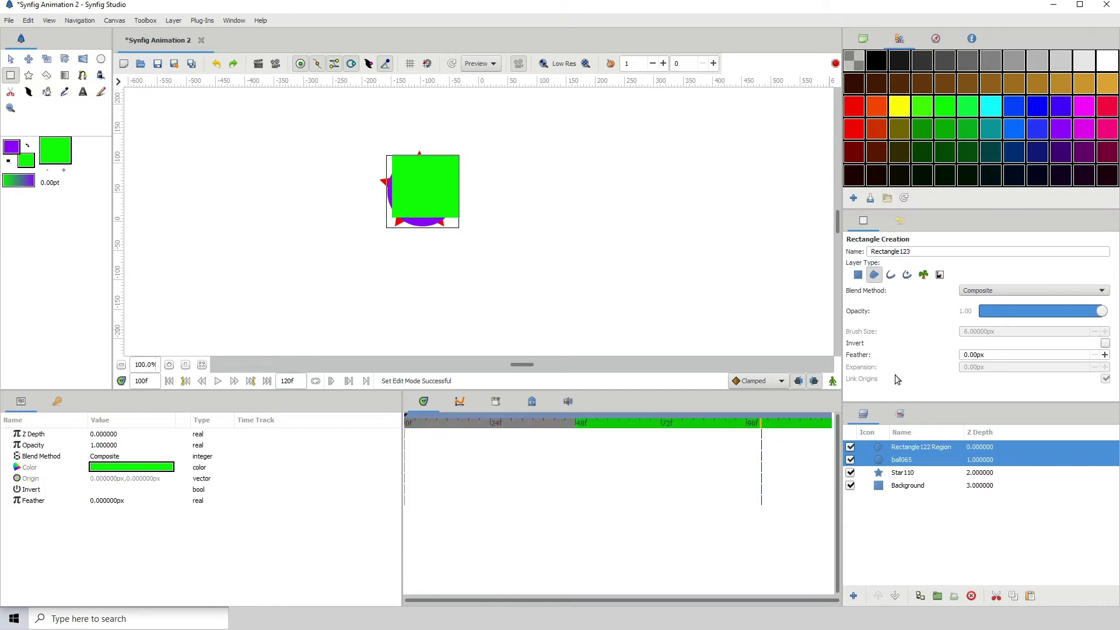
pyautogui.hotkey('alt', 'a')
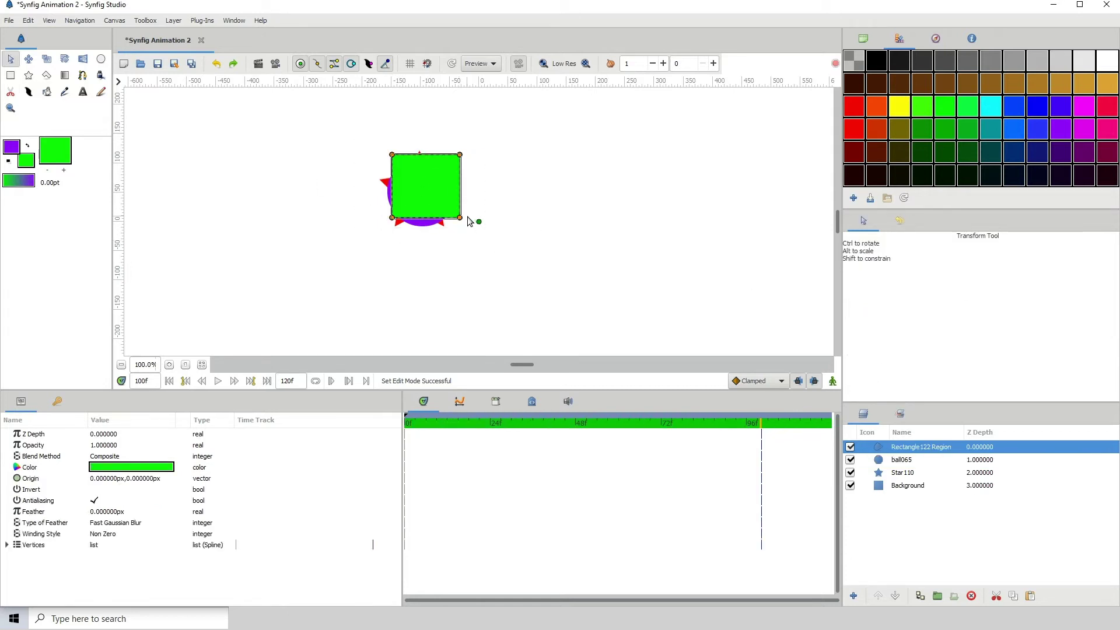
pyautogui.moveTo(460, 217); pyautogui.dragTo(454, 221)
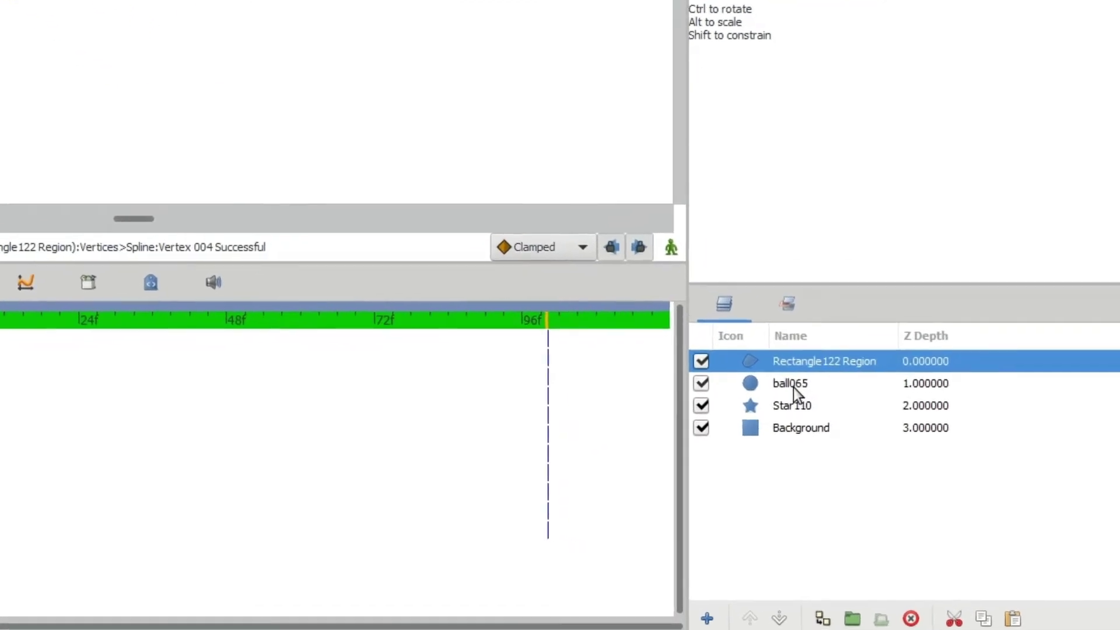
# Rename the ball065 layer to circle.
pyautogui.click(902, 460)
pyautogui.click(902, 461)
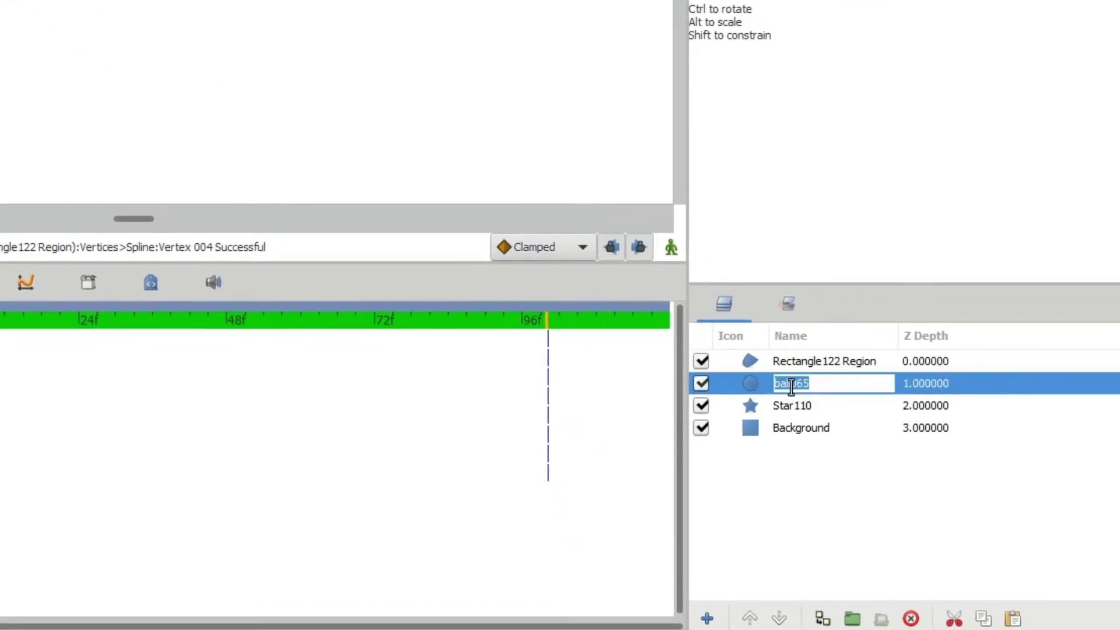
pyautogui.write('circle')
pyautogui.press('Return')
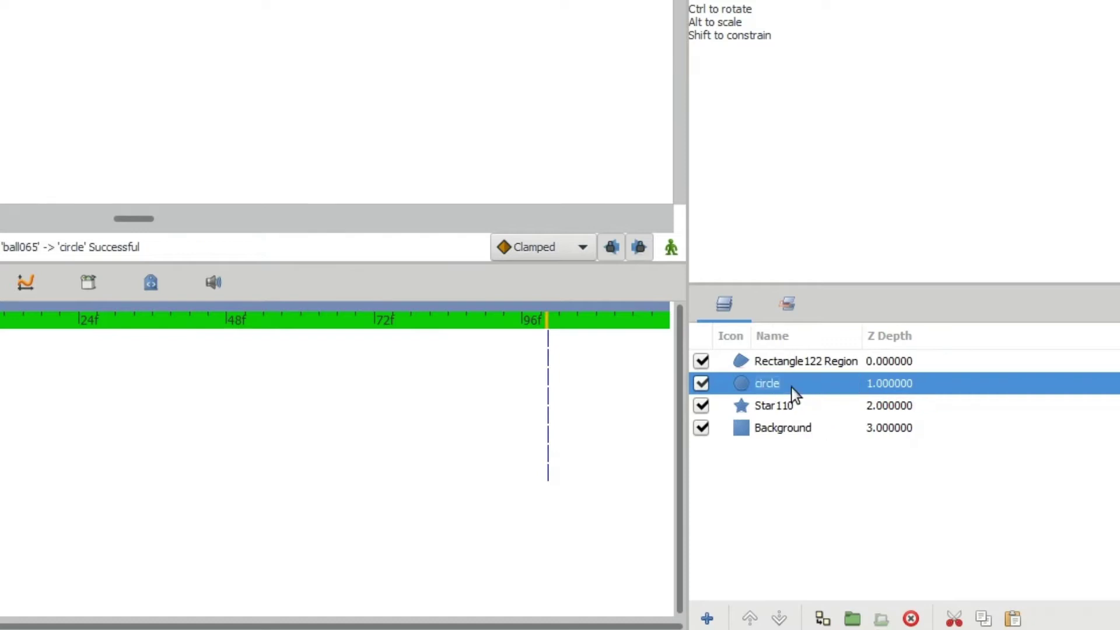
# Shorten the Star110 layer's name to Star.
pyautogui.click(792, 412)
pyautogui.click(808, 411)
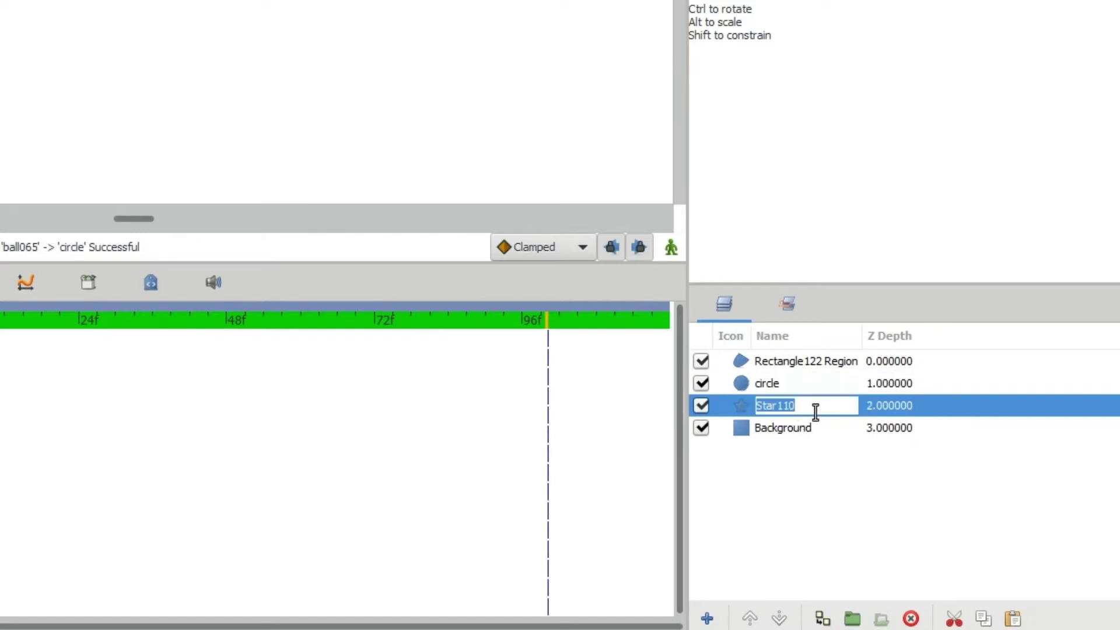
pyautogui.click(817, 410)
pyautogui.press('BackSpace')
pyautogui.press('BackSpace')
pyautogui.press('BackSpace')
pyautogui.press('BackSpace')
pyautogui.press('Return')
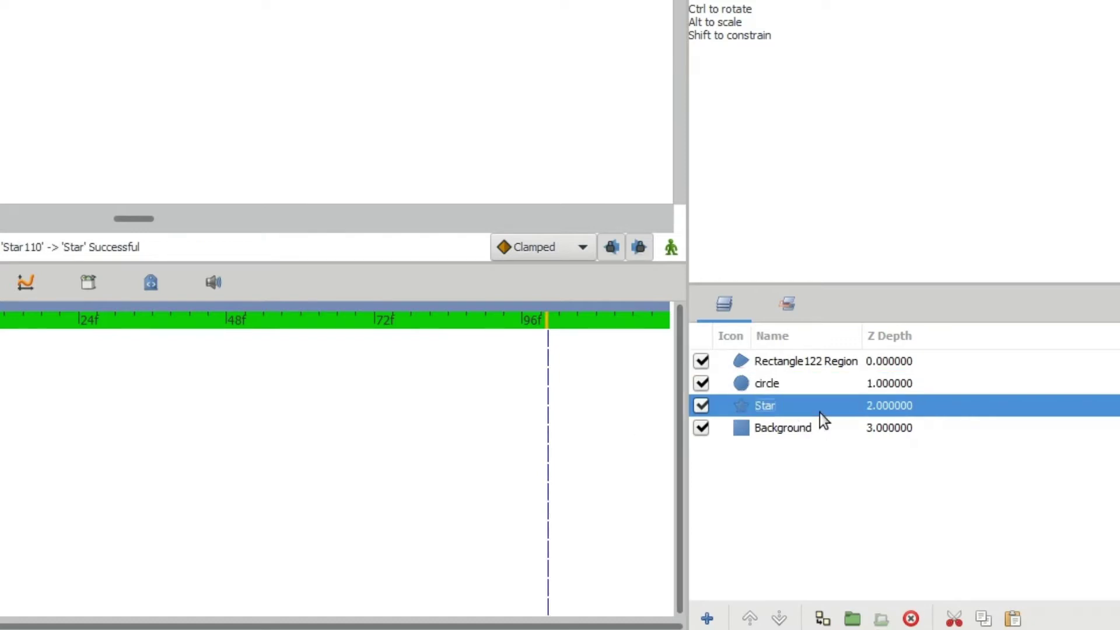
# Trim the Rectangle122 Region layer's name to Rectangle.
pyautogui.click(809, 363)
pyautogui.click(838, 361)
pyautogui.click(862, 366)
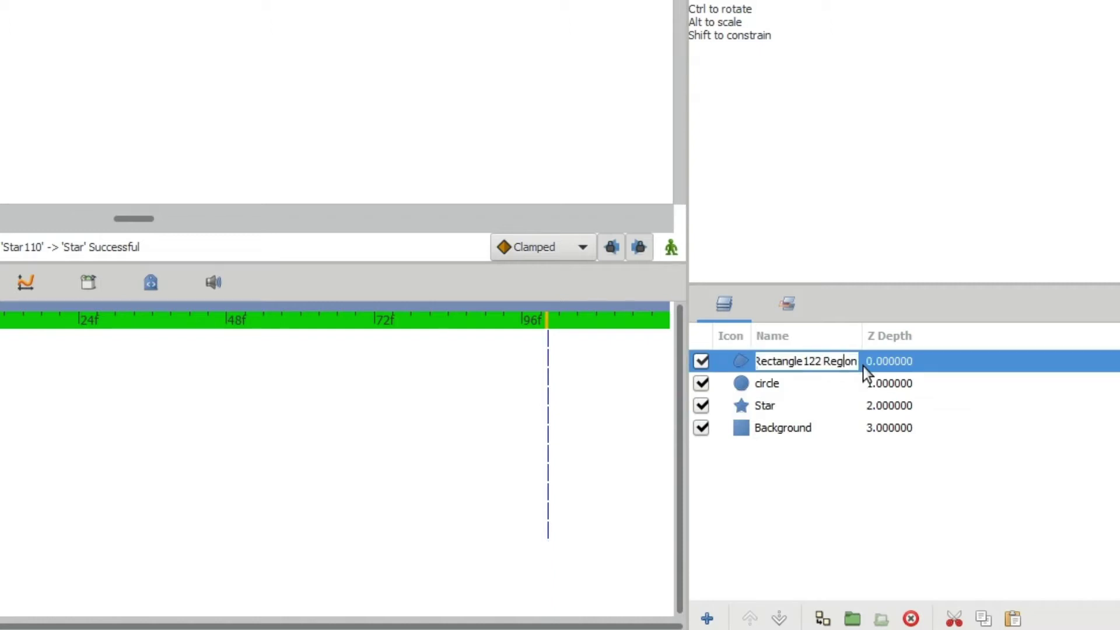
pyautogui.moveTo(863, 366); pyautogui.dragTo(808, 356)
pyautogui.press('BackSpace')
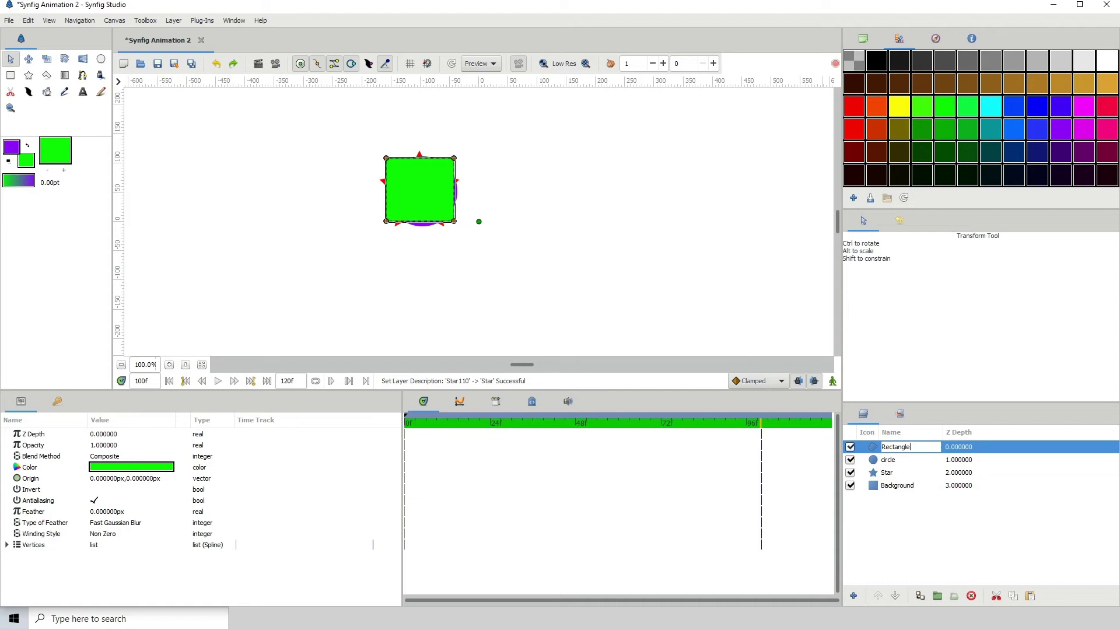
pyautogui.press('Return')
pyautogui.click(891, 474)
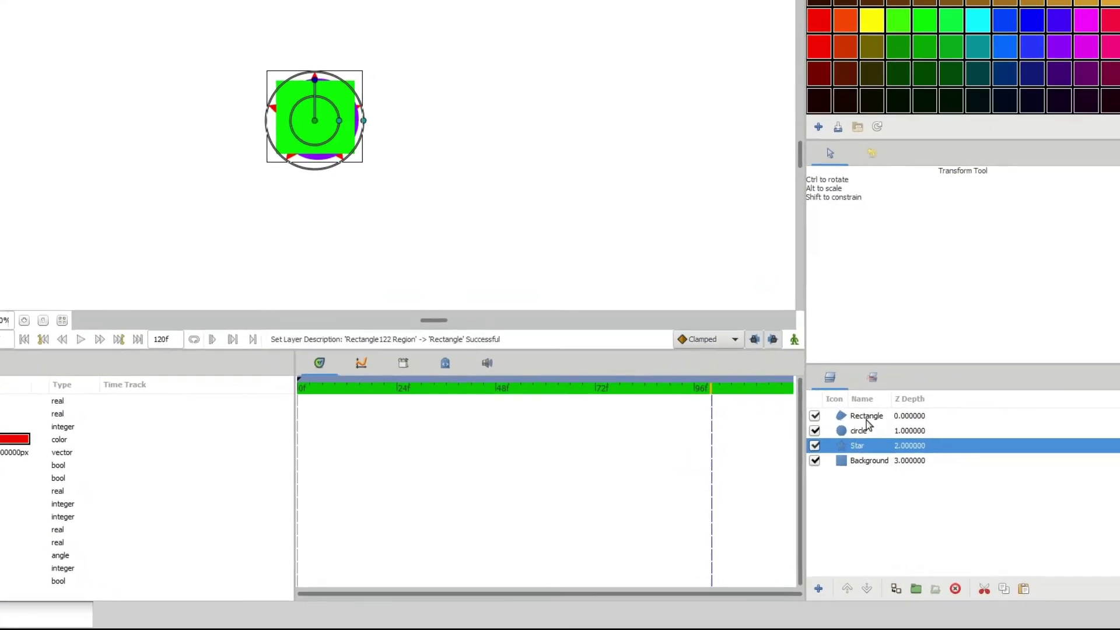
# Group the Rectangle, circle and Star layers and enable Z Range on the new group.
pyautogui.keyDown('shift'); pyautogui.click(894, 447); pyautogui.keyUp('shift')
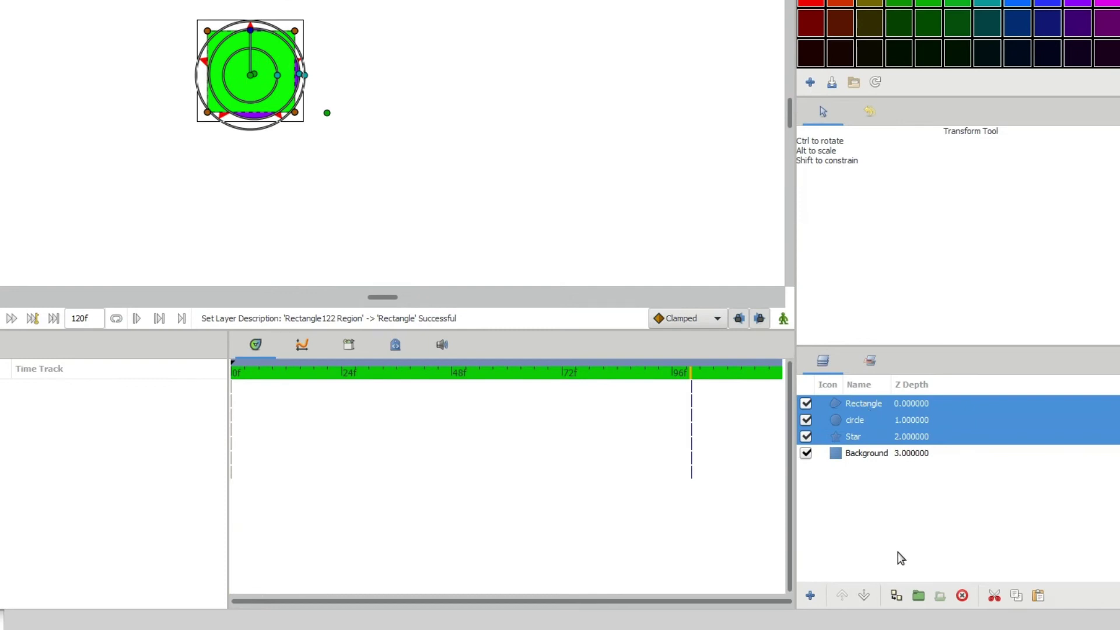
pyautogui.click(919, 597)
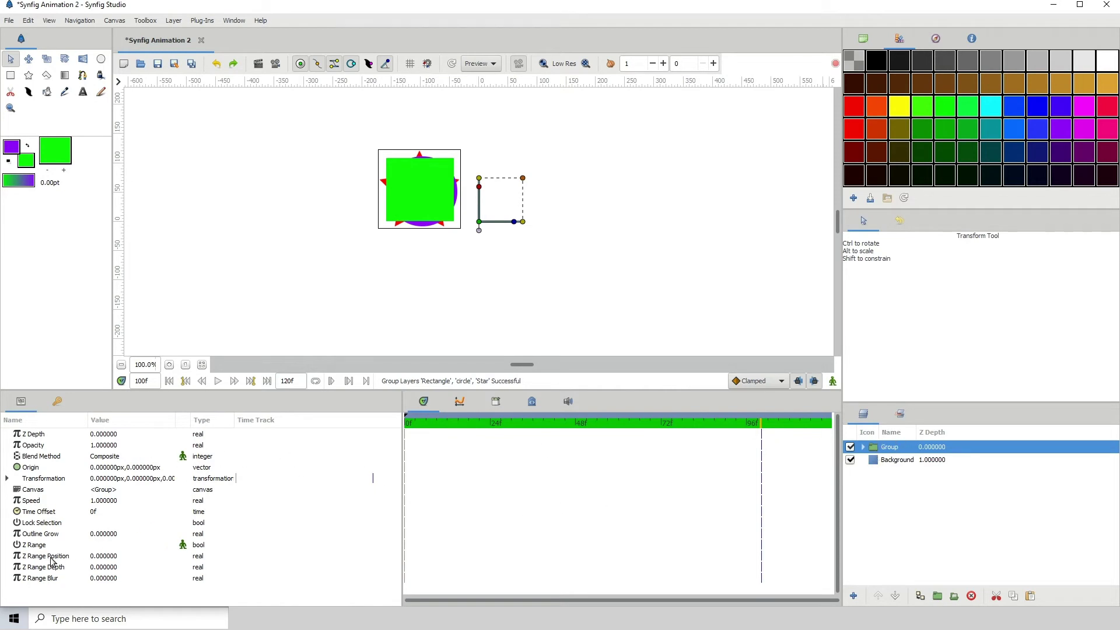
pyautogui.click(34, 548)
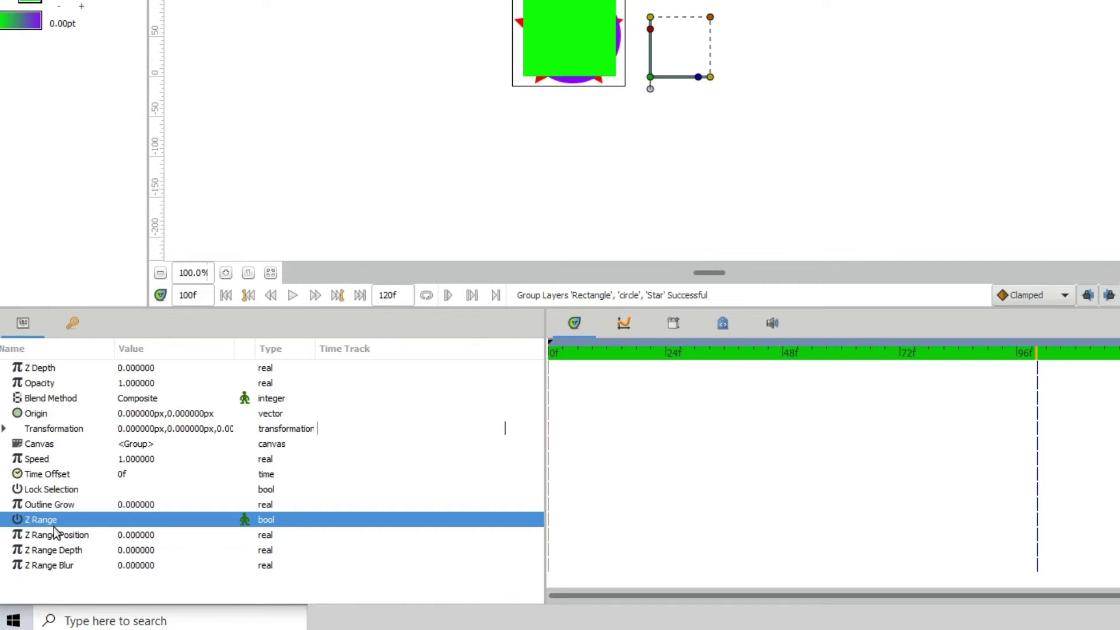
pyautogui.click(119, 520)
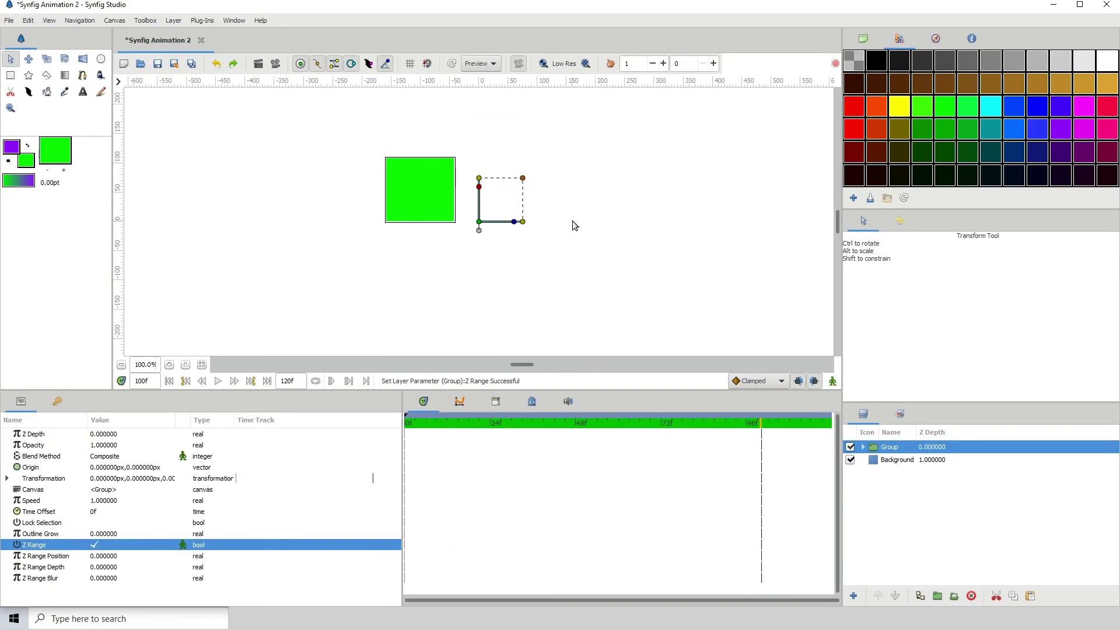
pyautogui.click(863, 448)
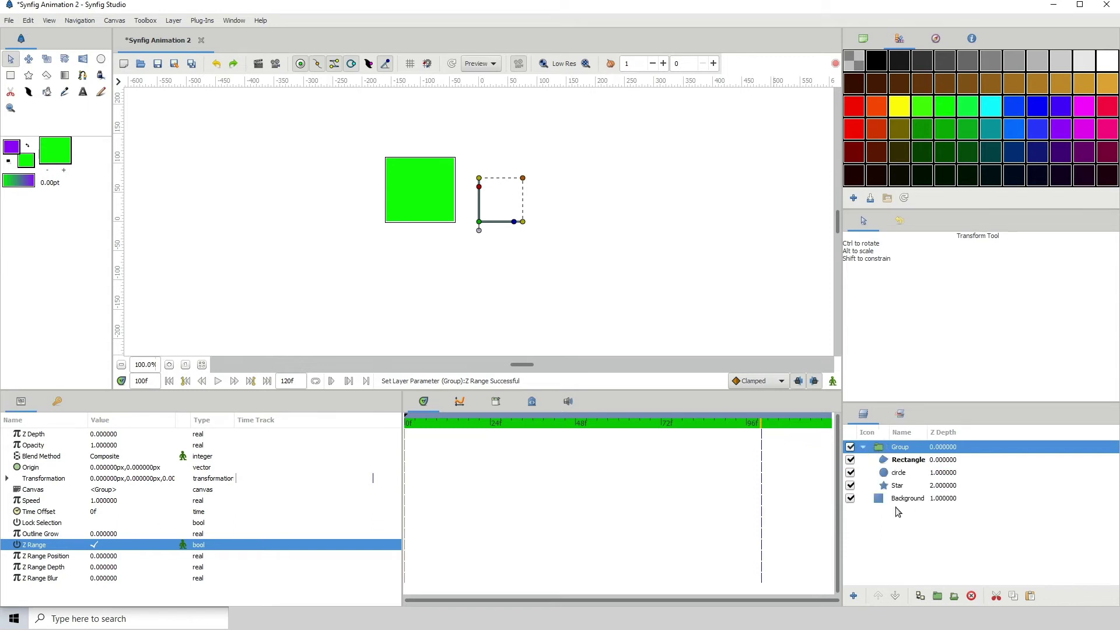
pyautogui.click(65, 559)
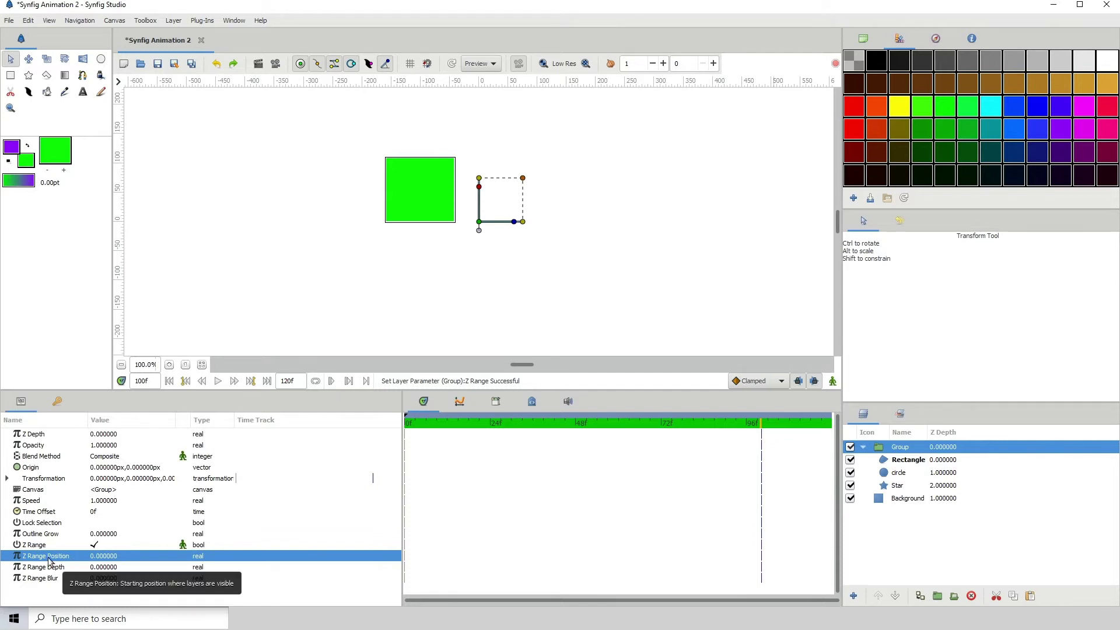
pyautogui.click(933, 460)
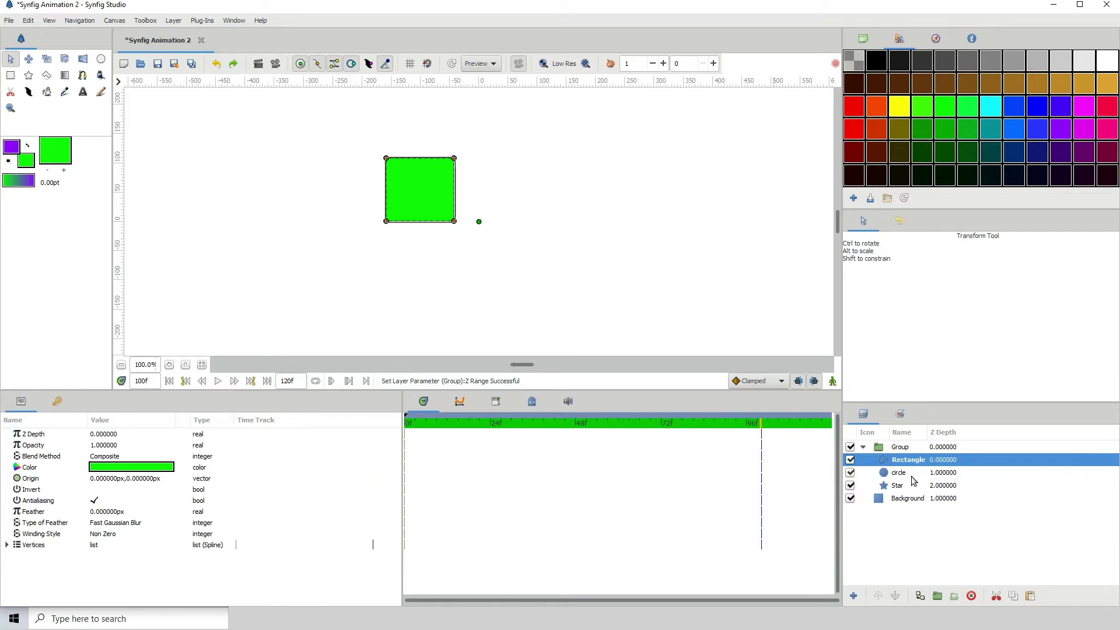
pyautogui.click(907, 473)
pyautogui.click(911, 489)
pyautogui.click(925, 472)
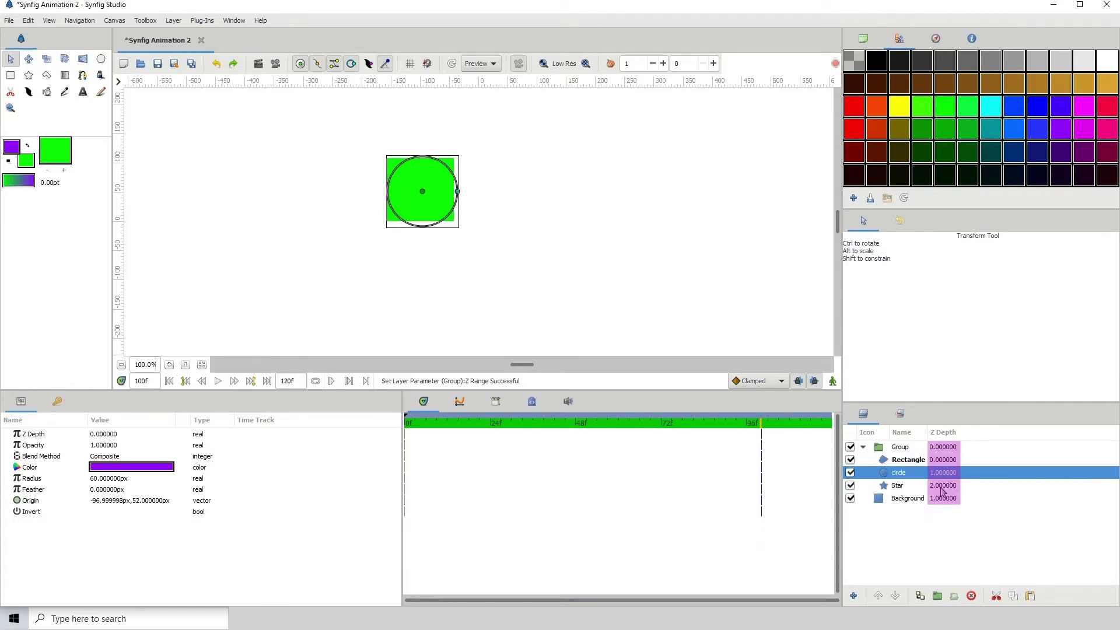
pyautogui.click(942, 489)
pyautogui.click(929, 461)
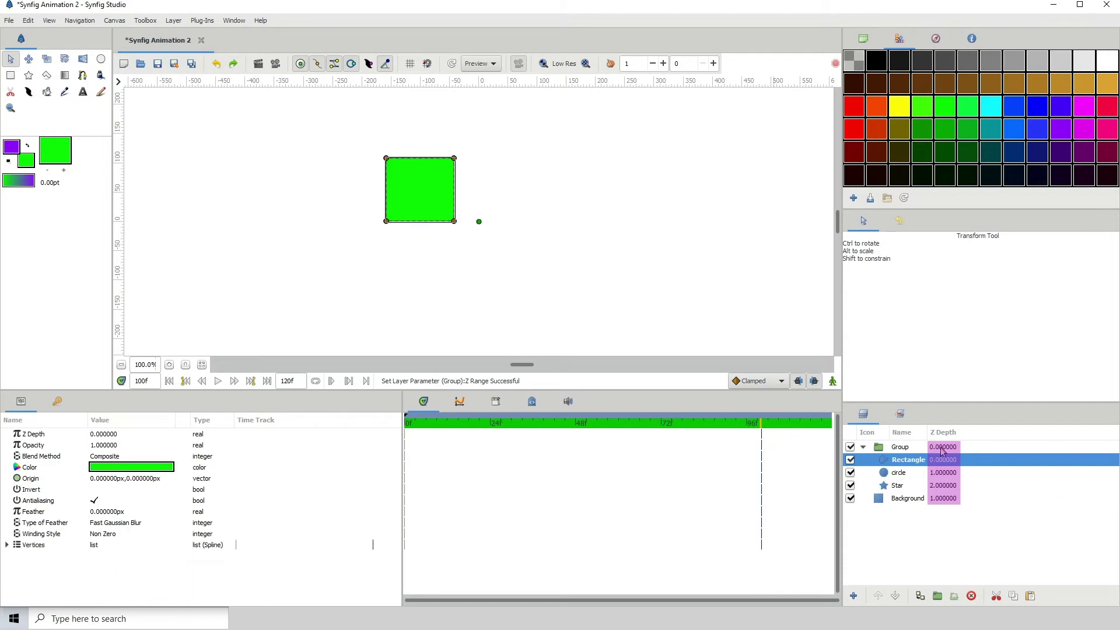
pyautogui.click(905, 448)
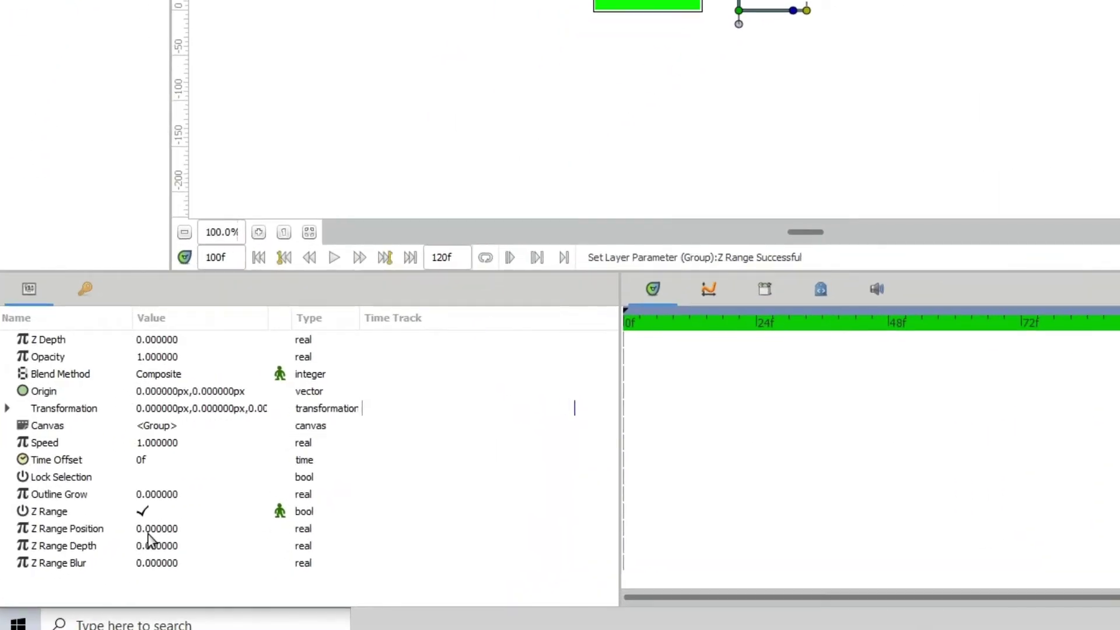
pyautogui.tripleClick(148, 531)
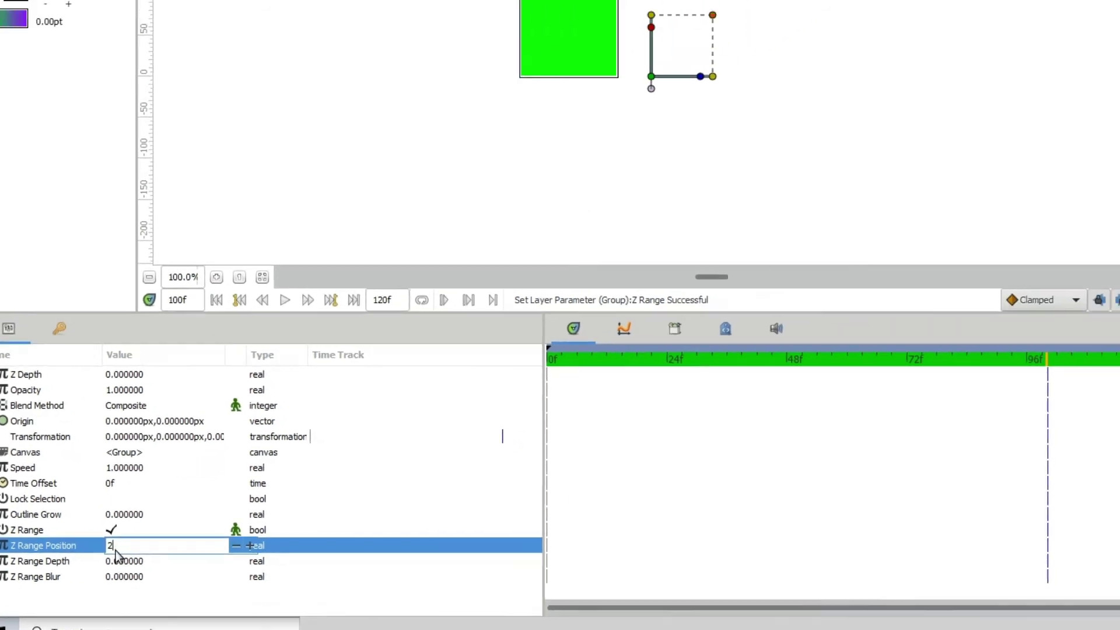
pyautogui.write('2')
pyautogui.press('Return')
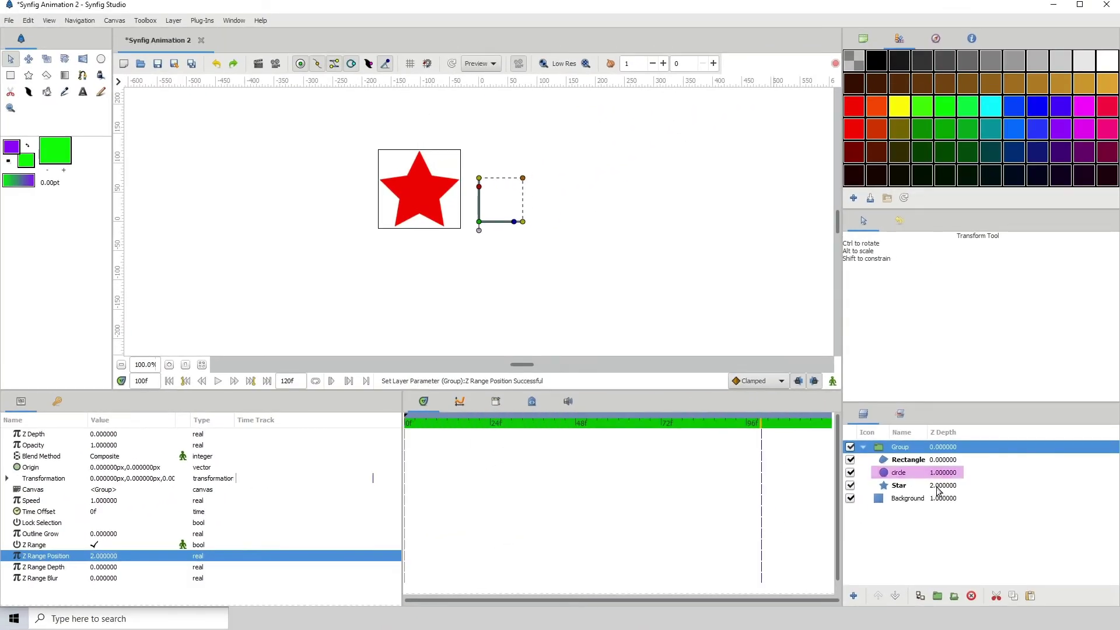
pyautogui.tripleClick(102, 557)
pyautogui.write('1')
pyautogui.press('Return')
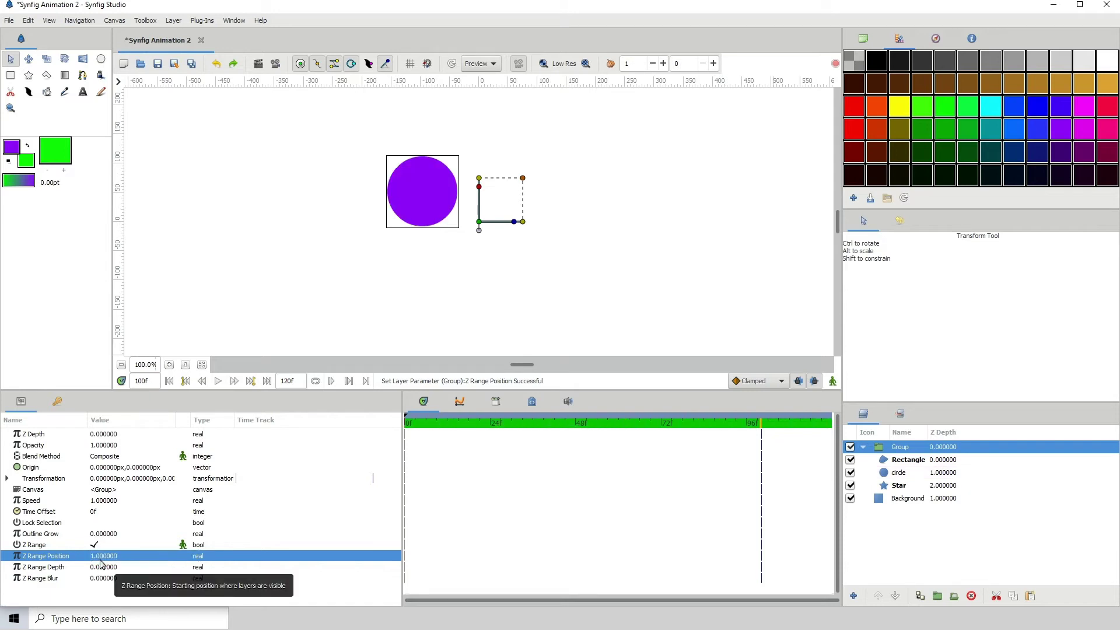
pyautogui.tripleClick(100, 558)
pyautogui.write('0')
pyautogui.press('Return')
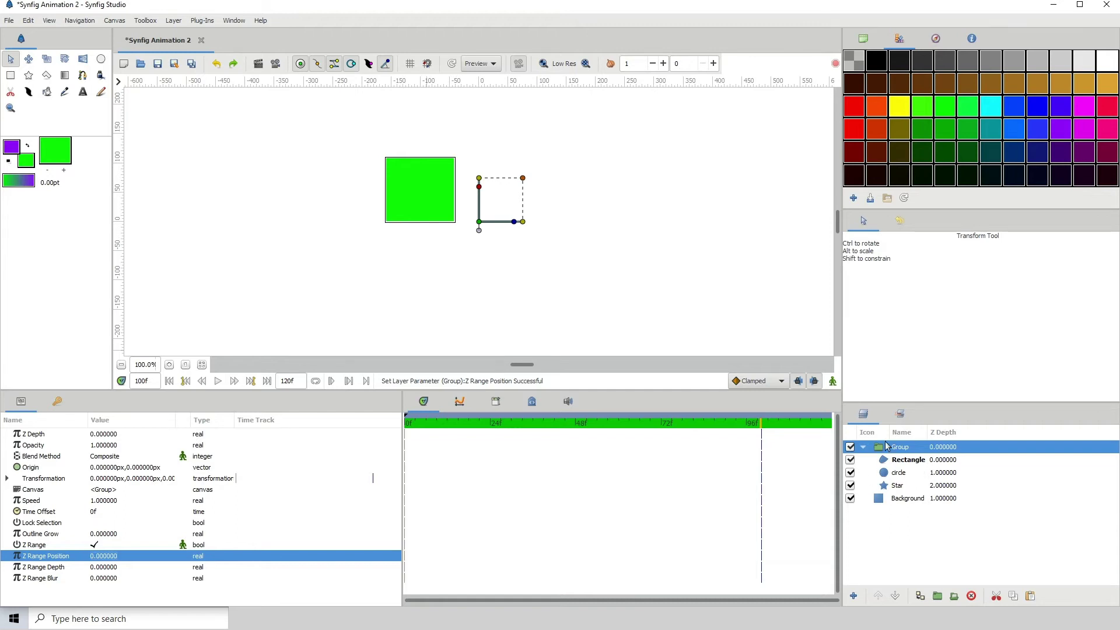
# Convert Z Range Position to an Integer value node, keeping it at 0.
pyautogui.moveTo(408, 226); pyautogui.dragTo(444, 249)
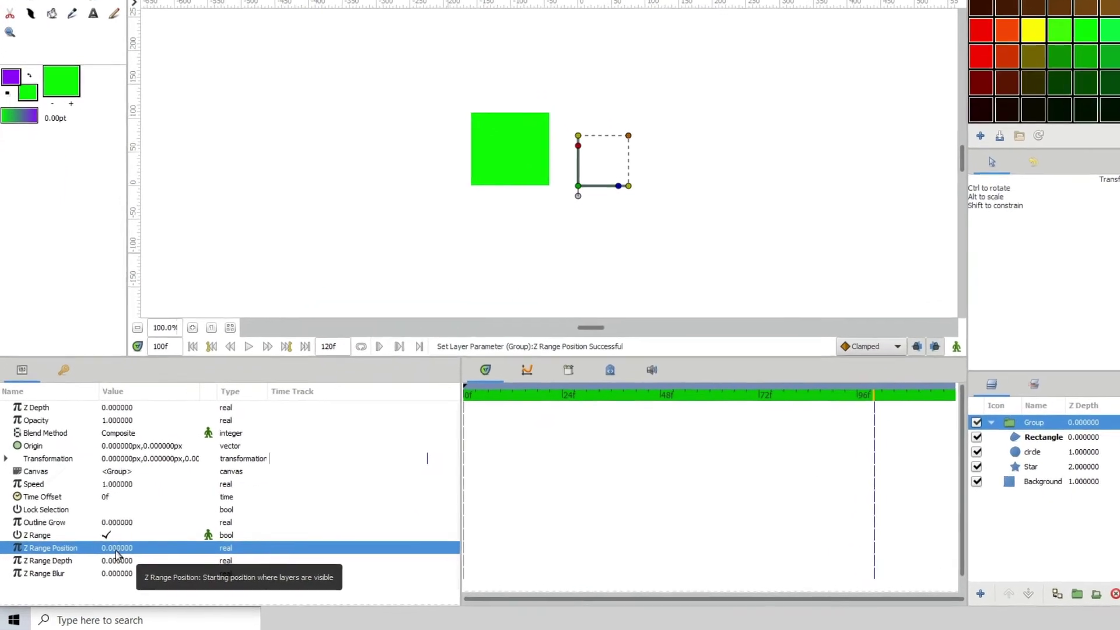
pyautogui.rightClick(101, 546)
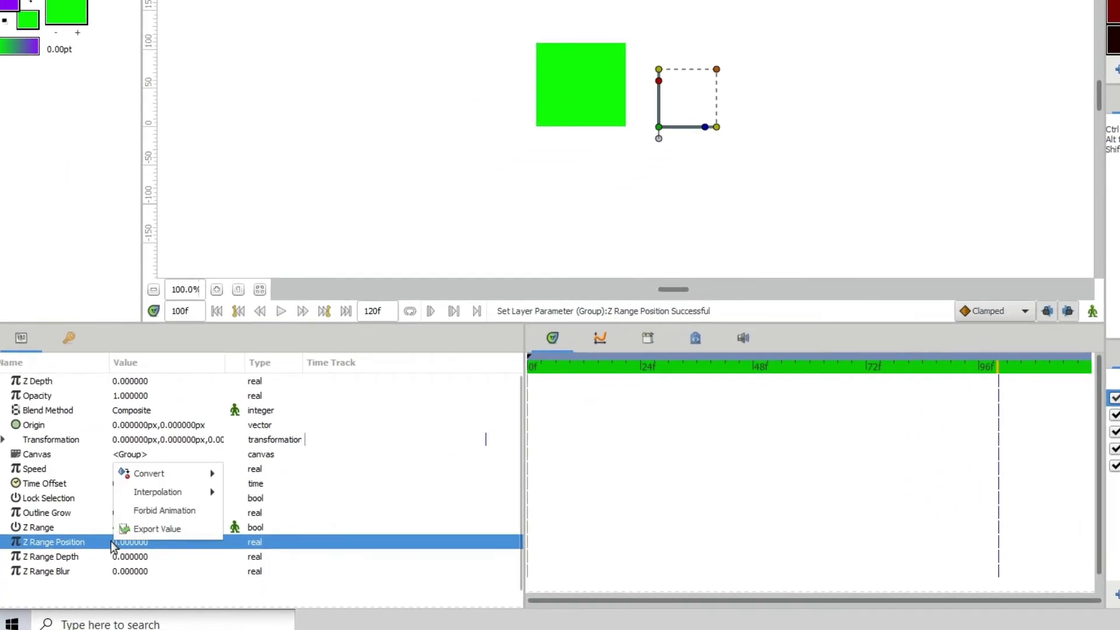
pyautogui.moveTo(149, 471)
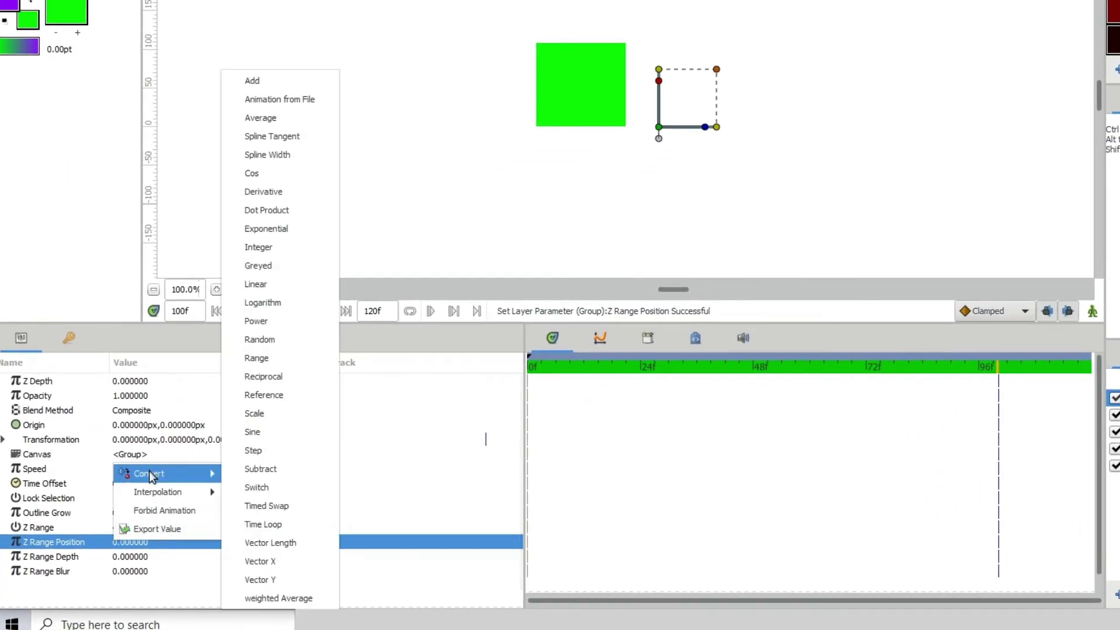
pyautogui.click(268, 246)
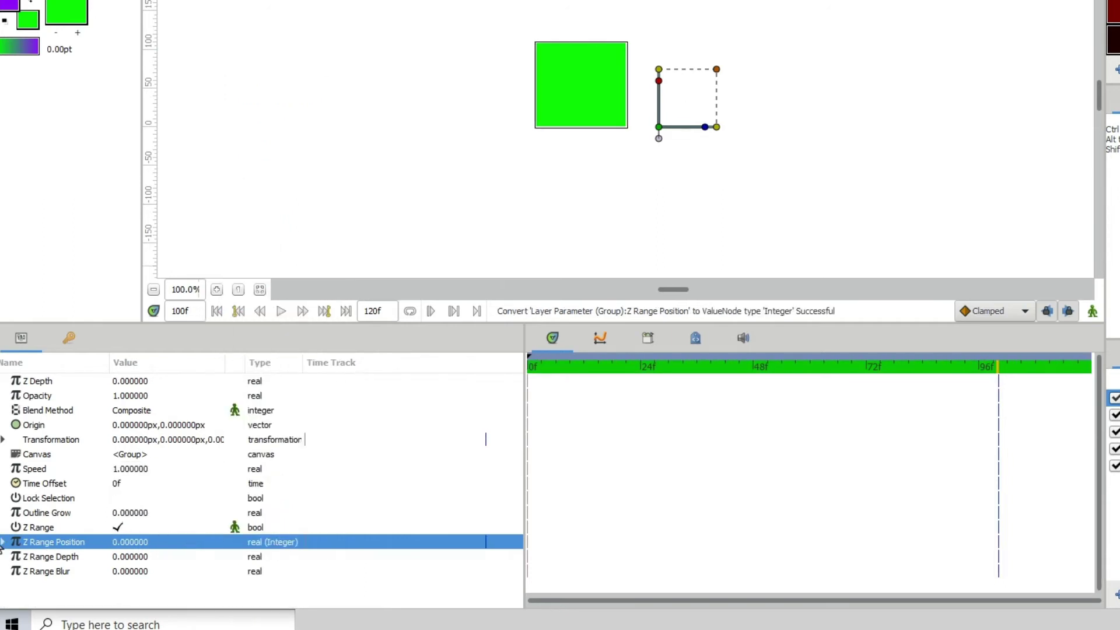
# Expand Z Range Position to reveal its Integer Link sub-parameter.
pyautogui.click(4, 542)
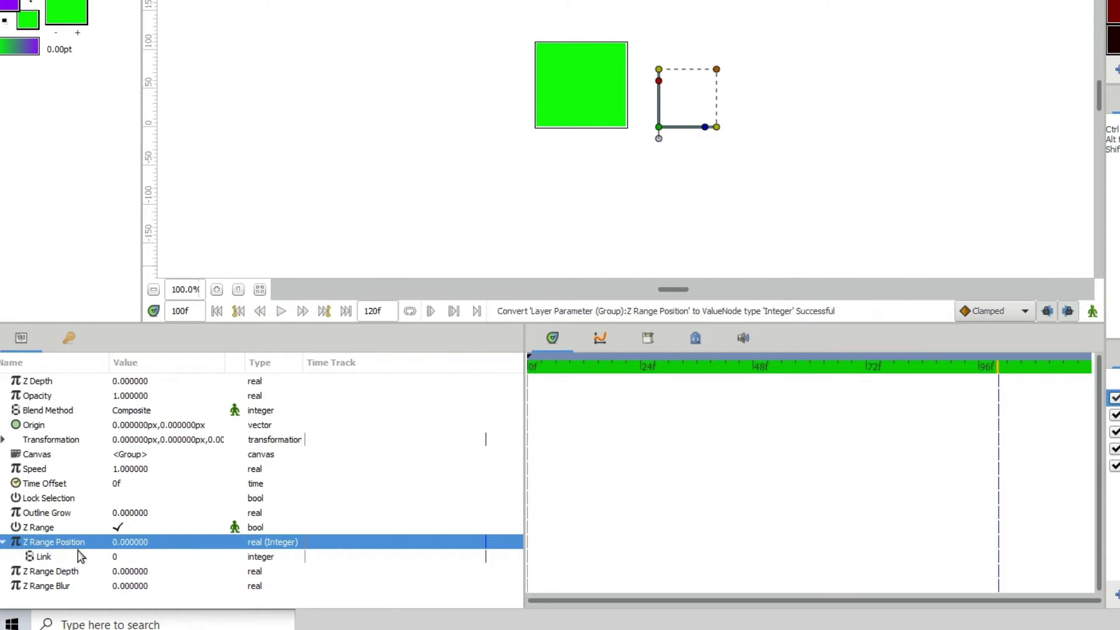
pyautogui.moveTo(239, 323); pyautogui.dragTo(239, 279)
pyautogui.click(155, 514)
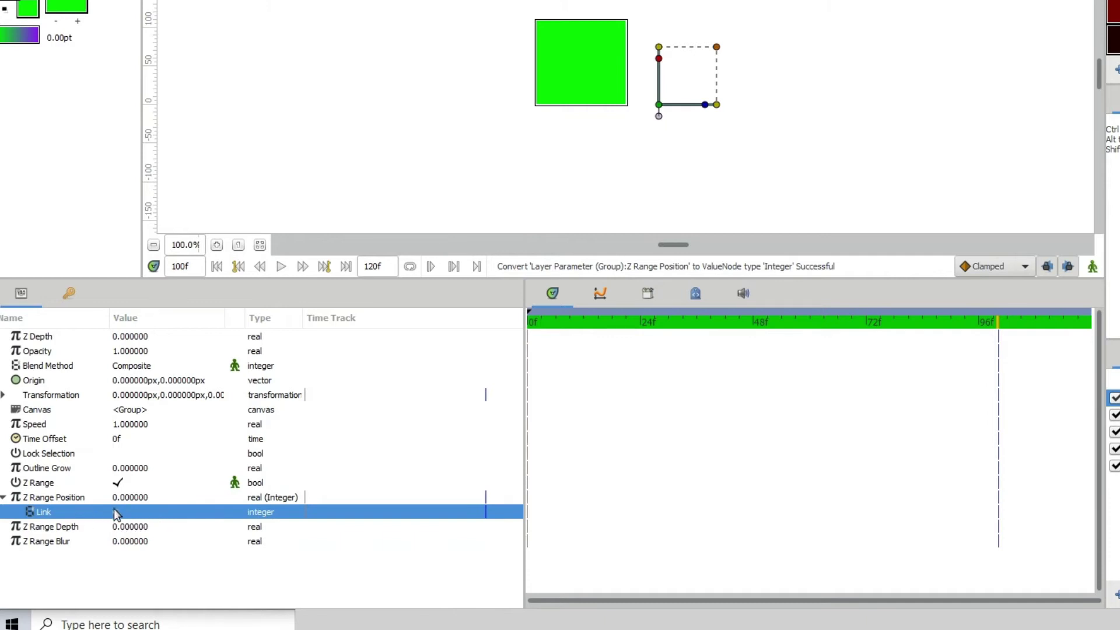
pyautogui.click(66, 500)
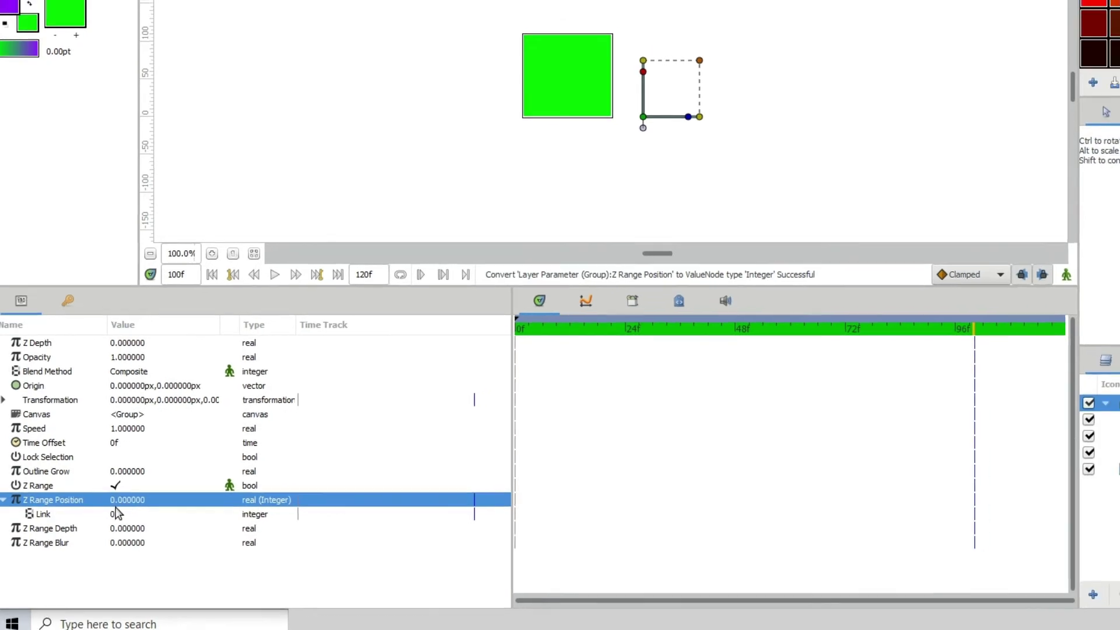
# Set Link to 2 to show the red star, then return it to 0.
pyautogui.click(114, 514)
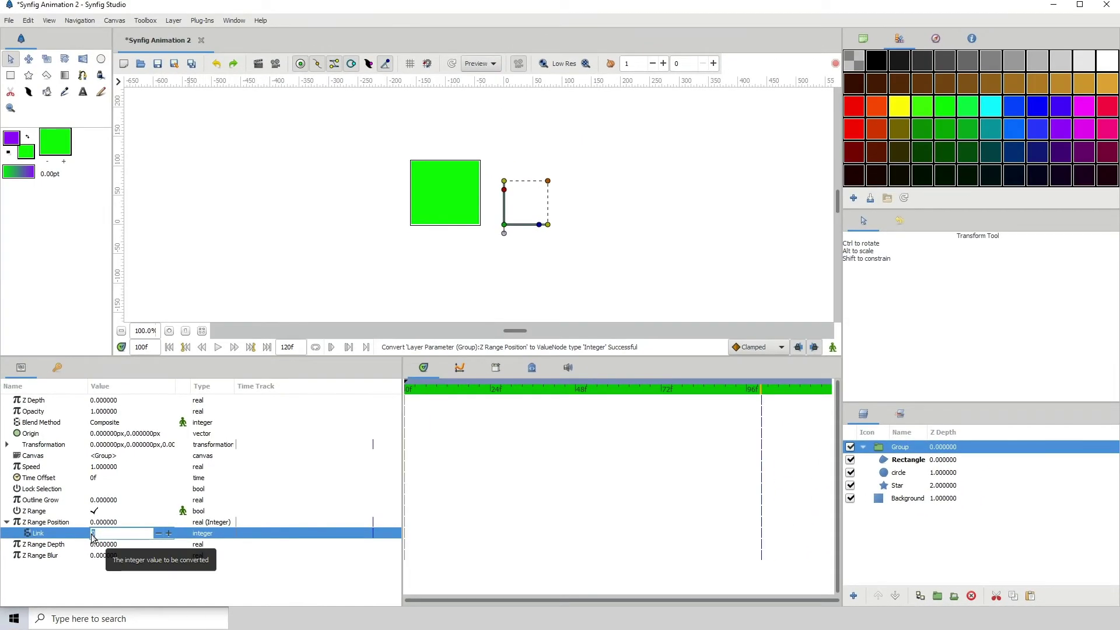
pyautogui.write('2')
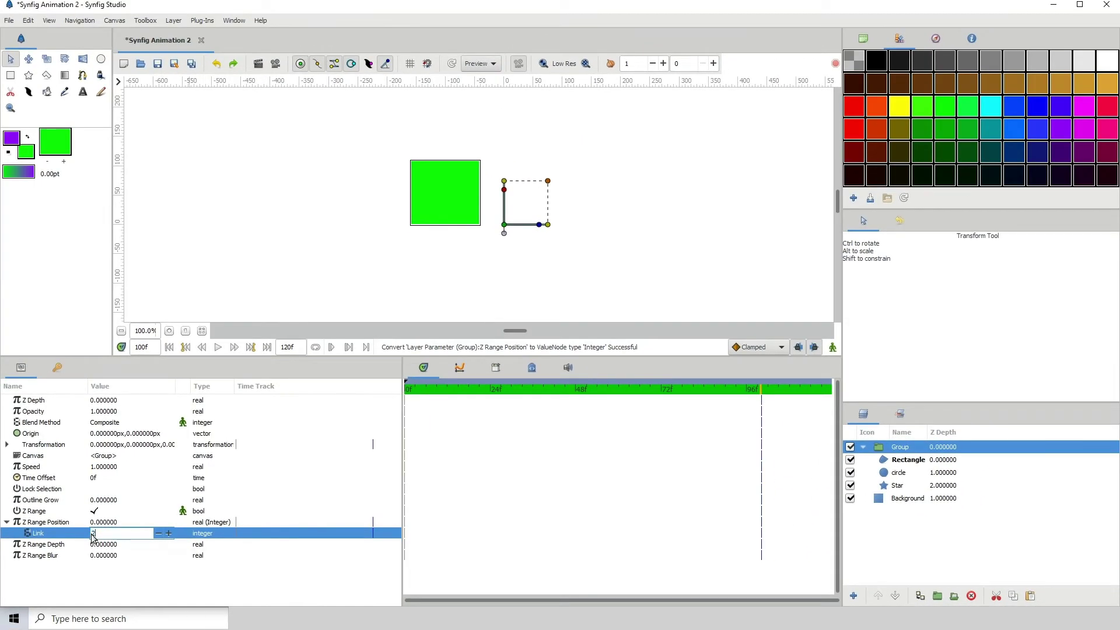
pyautogui.press('Return')
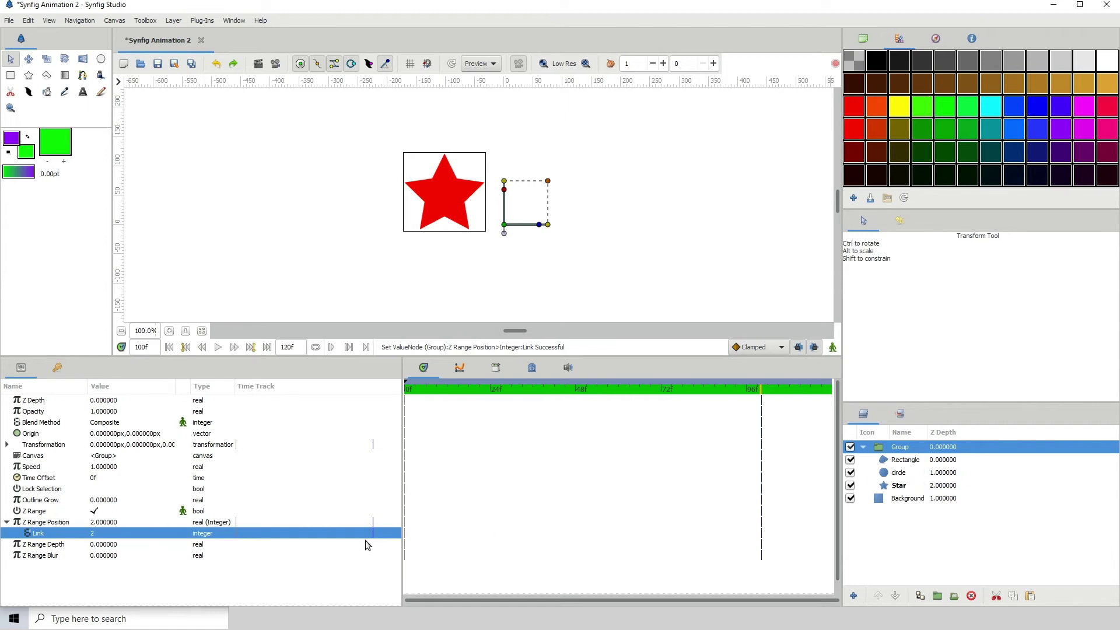
pyautogui.click(92, 534)
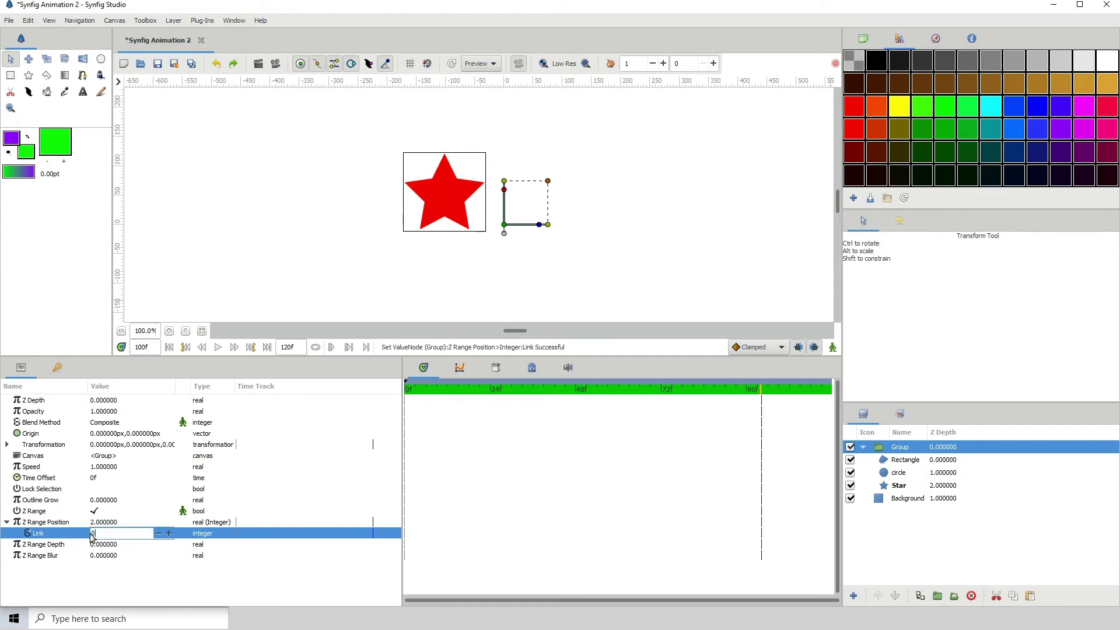
pyautogui.press('Return')
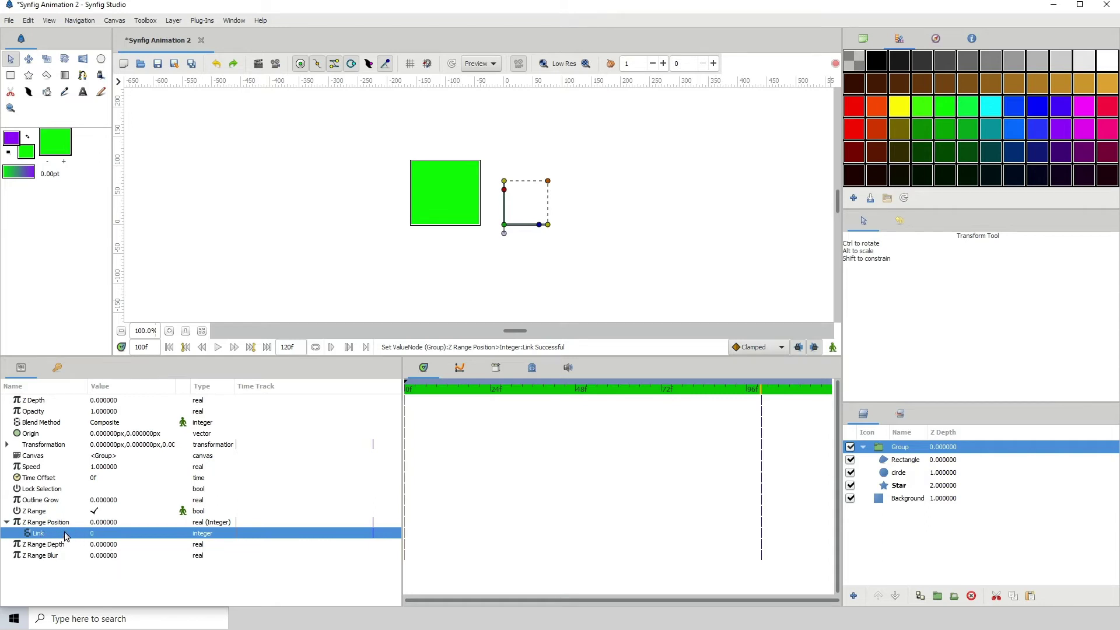
# Convert the Link sub-parameter to a Random value.
pyautogui.rightClick(66, 533)
pyautogui.moveTo(93, 540)
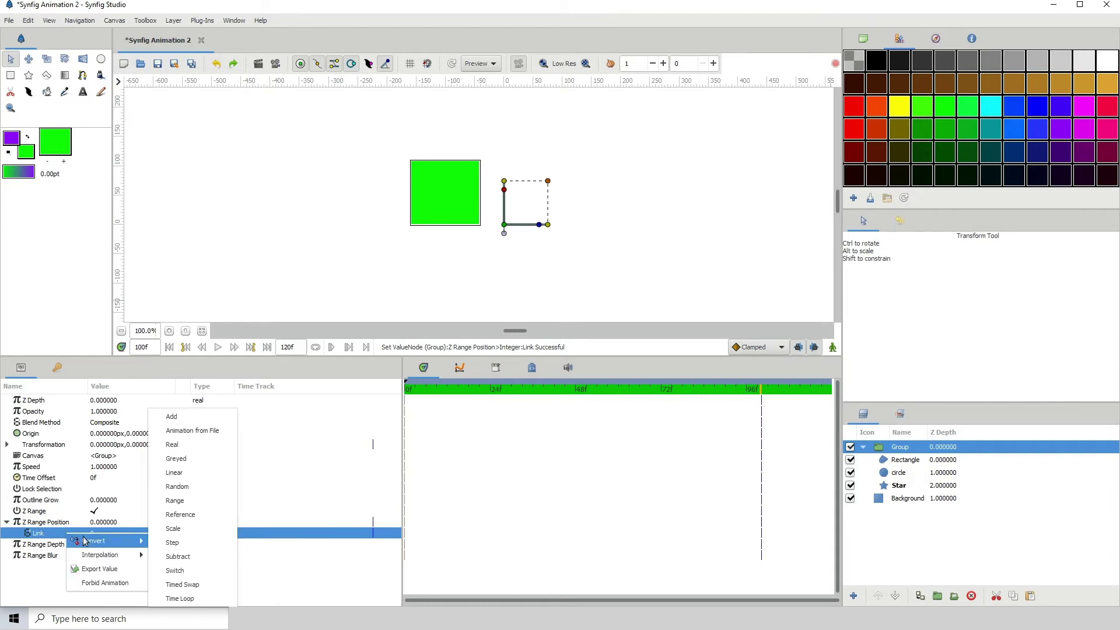
pyautogui.click(186, 487)
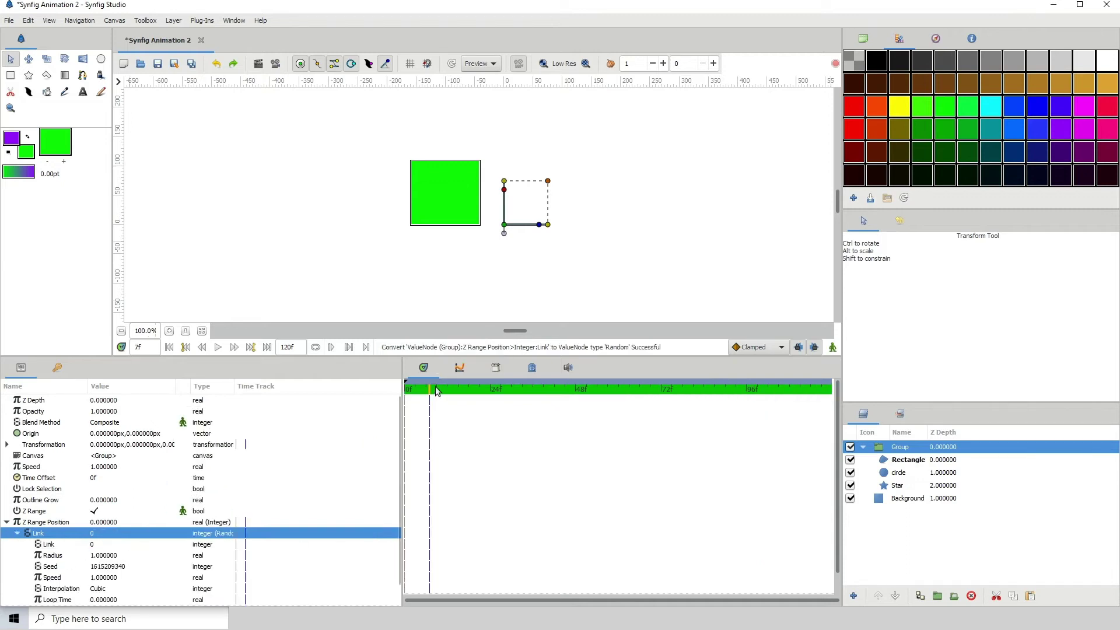
# Scrub the timeline back and forth to preview random shape switching, ending at frame 42.
pyautogui.moveTo(435, 386); pyautogui.dragTo(658, 386)
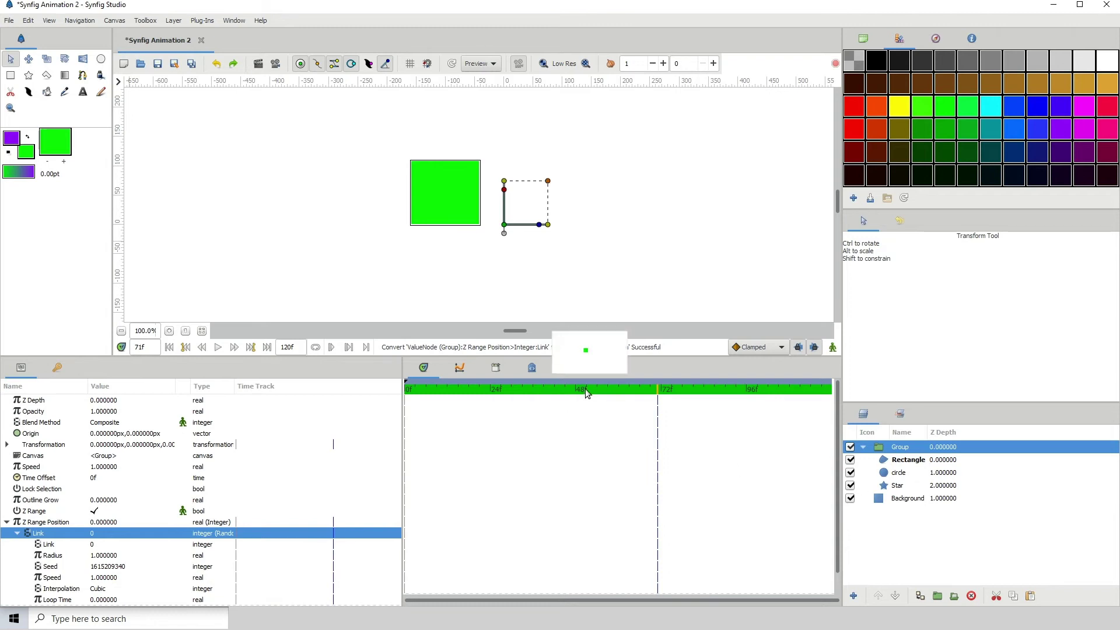
pyautogui.moveTo(587, 387); pyautogui.dragTo(492, 388)
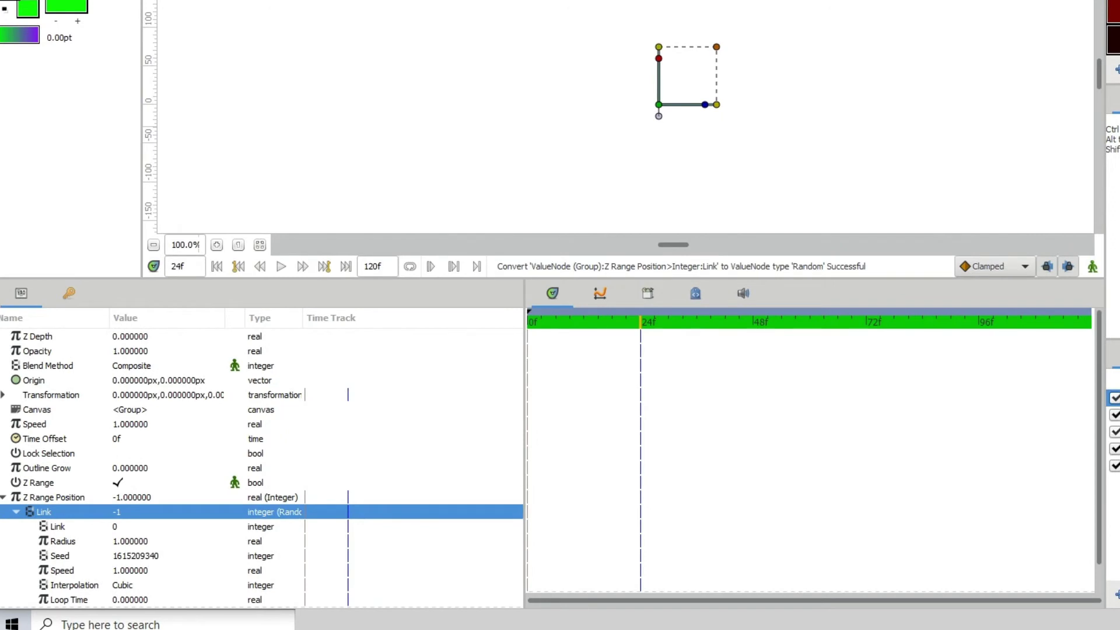
pyautogui.moveTo(664, 338); pyautogui.dragTo(951, 320)
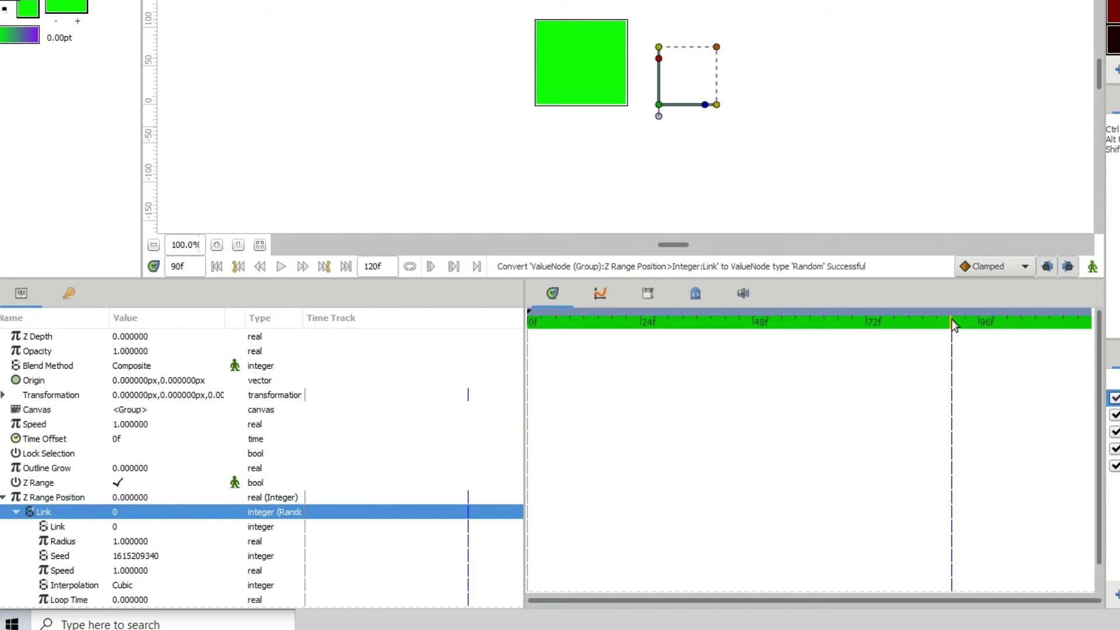
pyautogui.moveTo(951, 320); pyautogui.dragTo(725, 336)
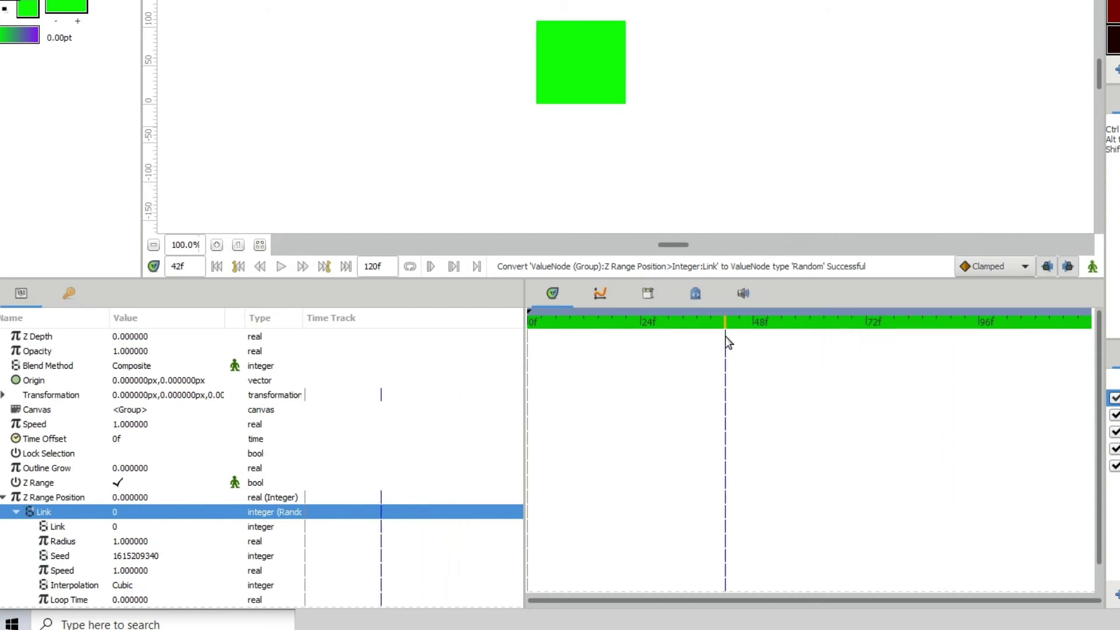
# Convert the Random node's inner Link into a Range value.
pyautogui.scroll(-1, 117, 508)
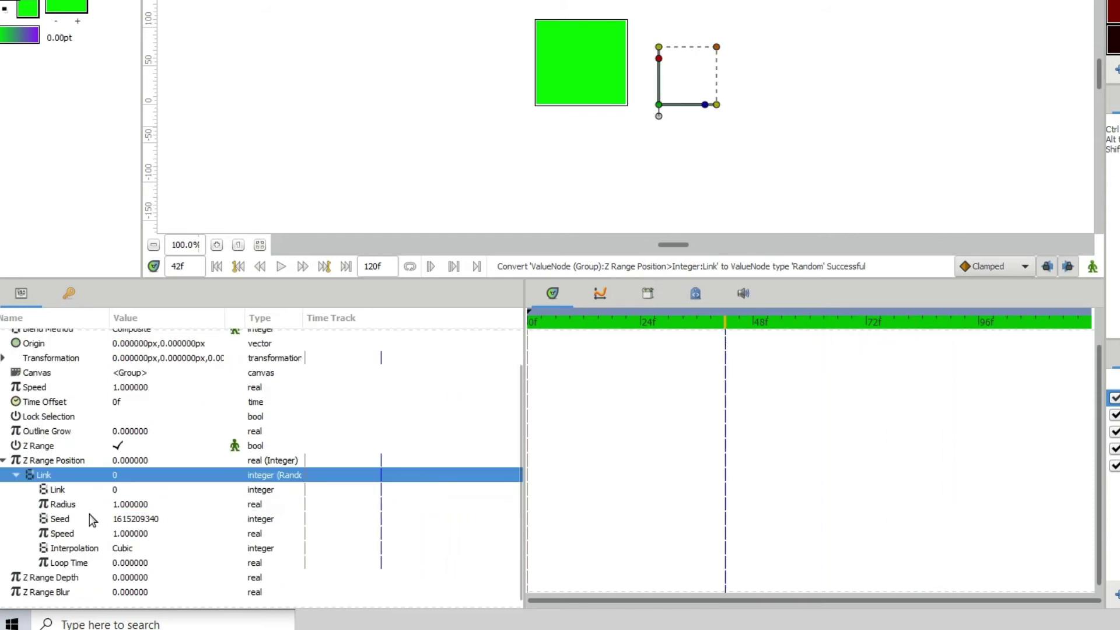
pyautogui.click(58, 491)
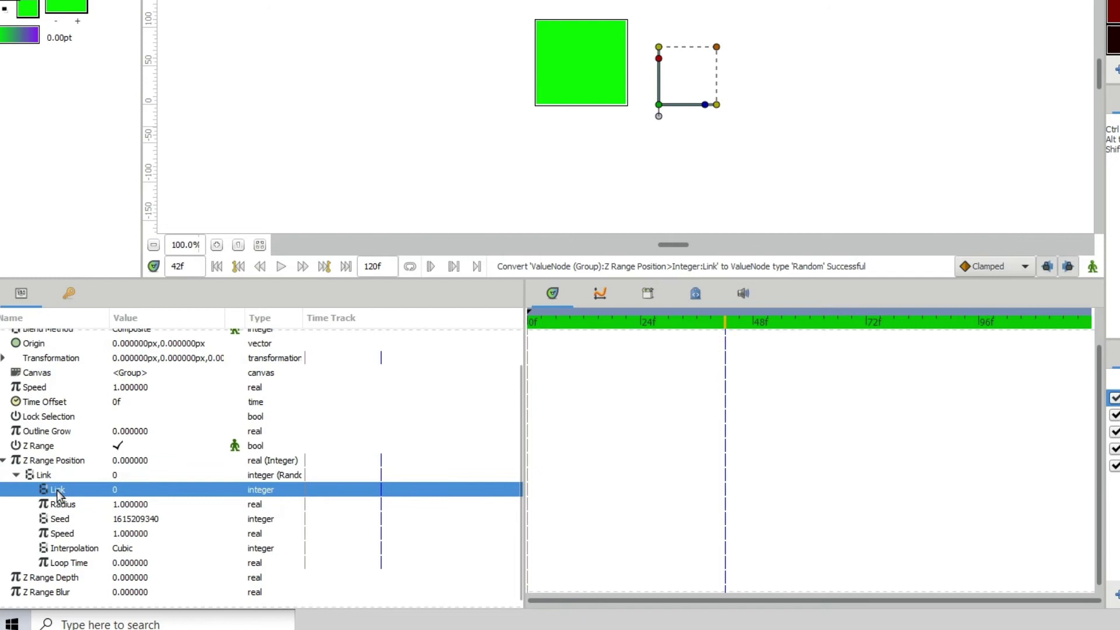
pyautogui.click(9, 476)
pyautogui.scroll(1, 17, 481)
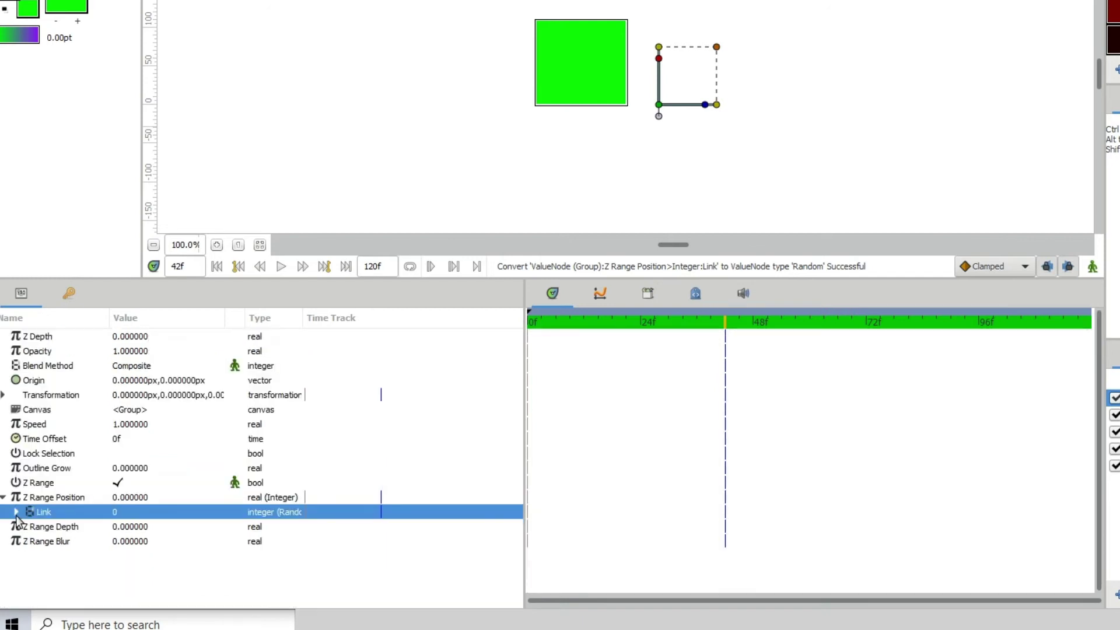
pyautogui.scroll(-1, 101, 532)
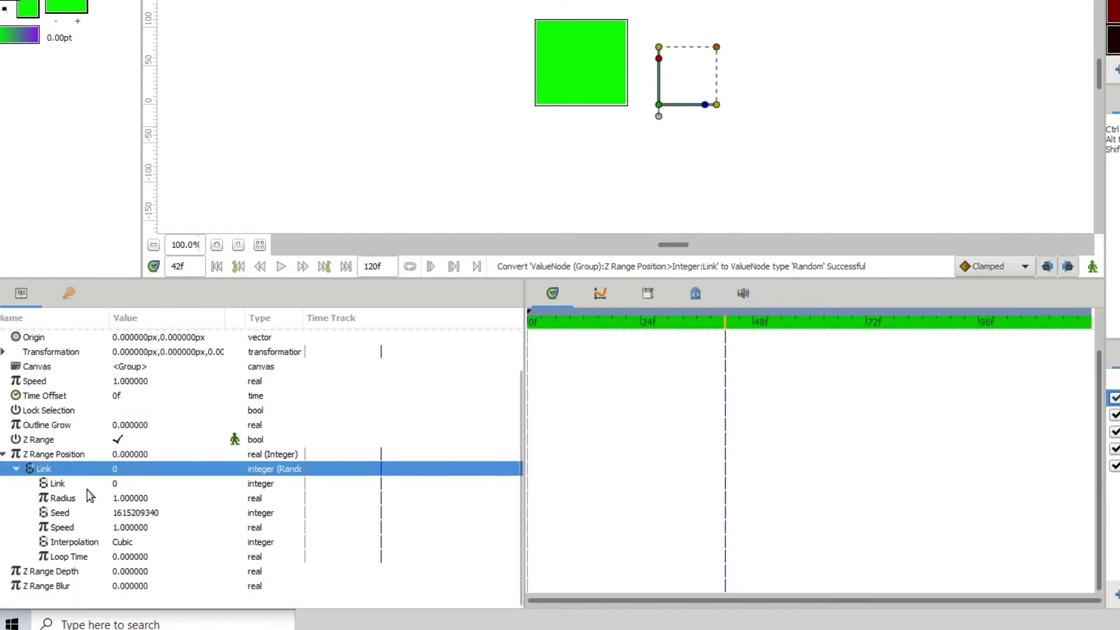
pyautogui.click(114, 485)
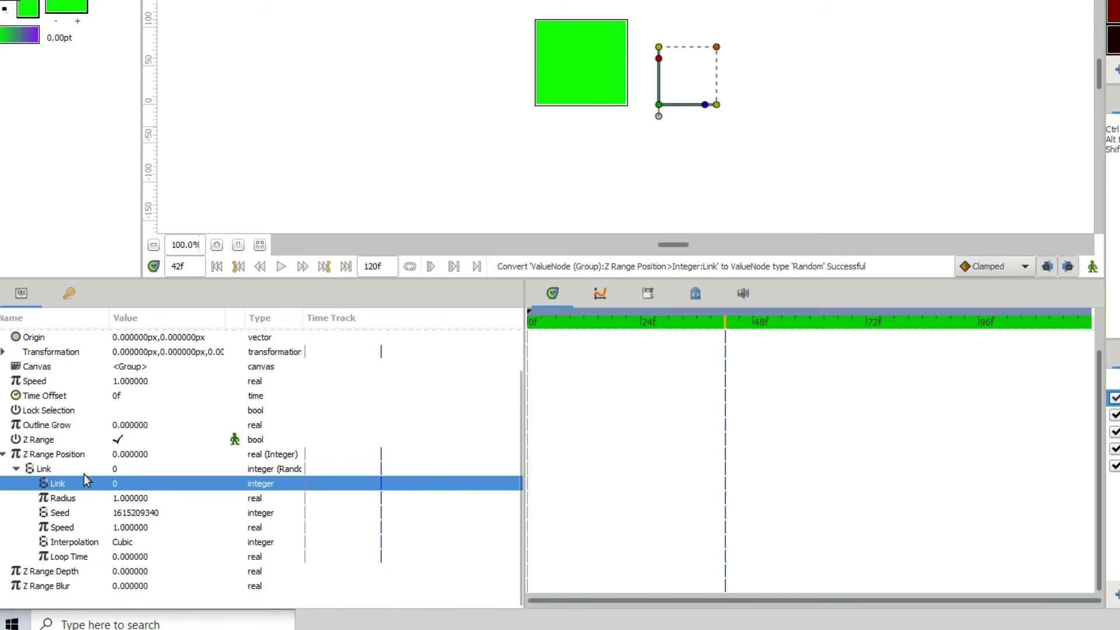
pyautogui.rightClick(107, 485)
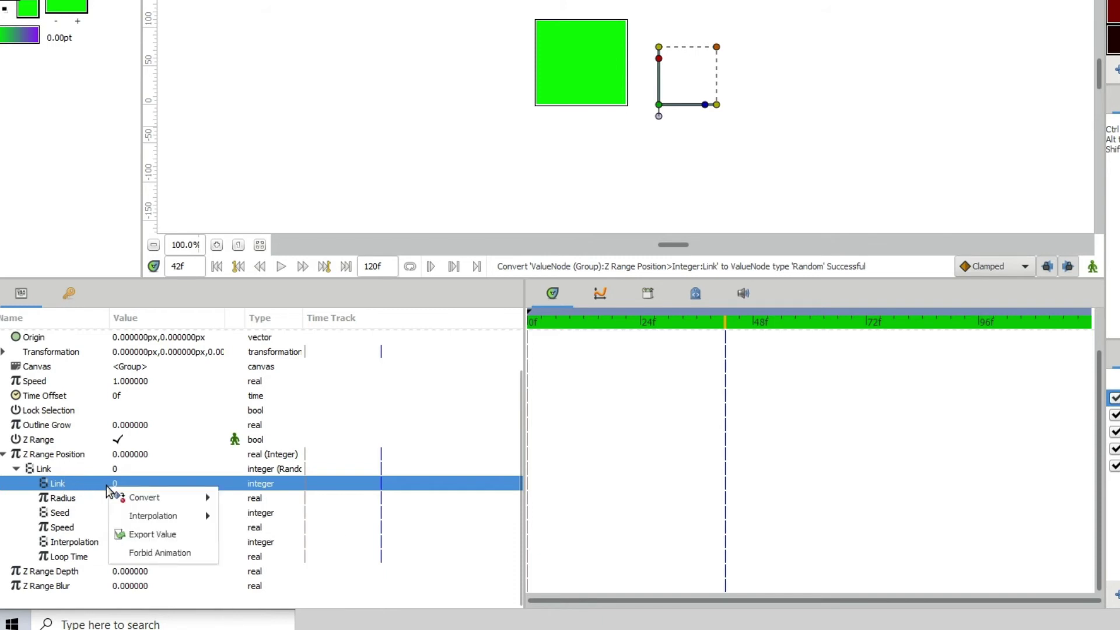
pyautogui.moveTo(218, 495)
pyautogui.click(251, 469)
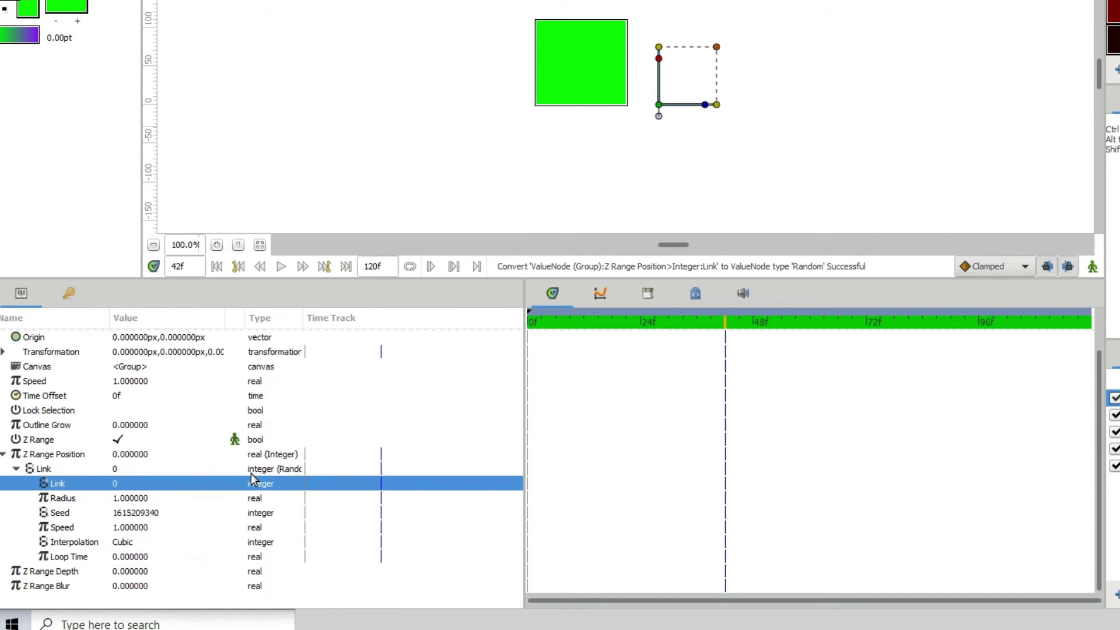
# Expand the Range and set its Min to 1, bringing up the purple circle.
pyautogui.click(29, 483)
pyautogui.scroll(-1, 111, 494)
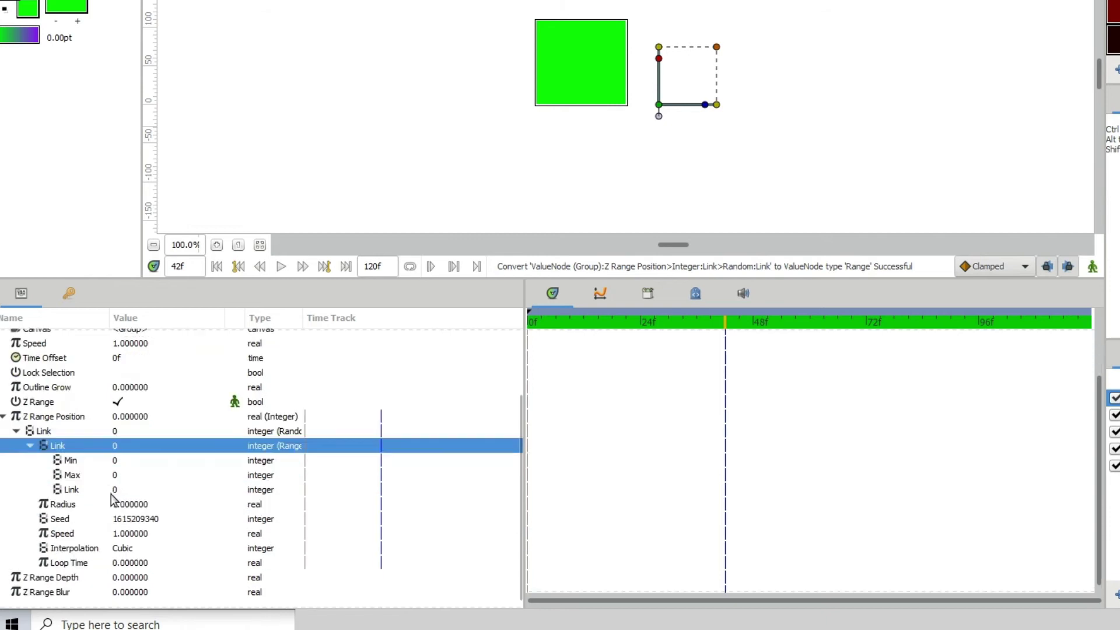
pyautogui.click(76, 461)
pyautogui.click(76, 474)
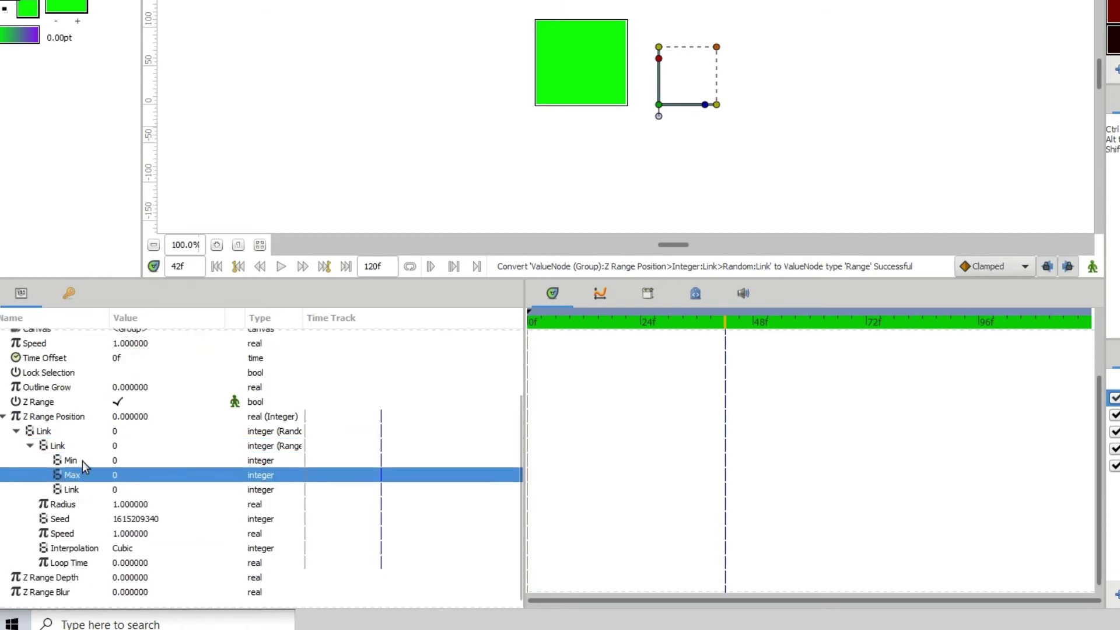
pyautogui.click(82, 461)
pyautogui.click(78, 475)
pyautogui.click(78, 488)
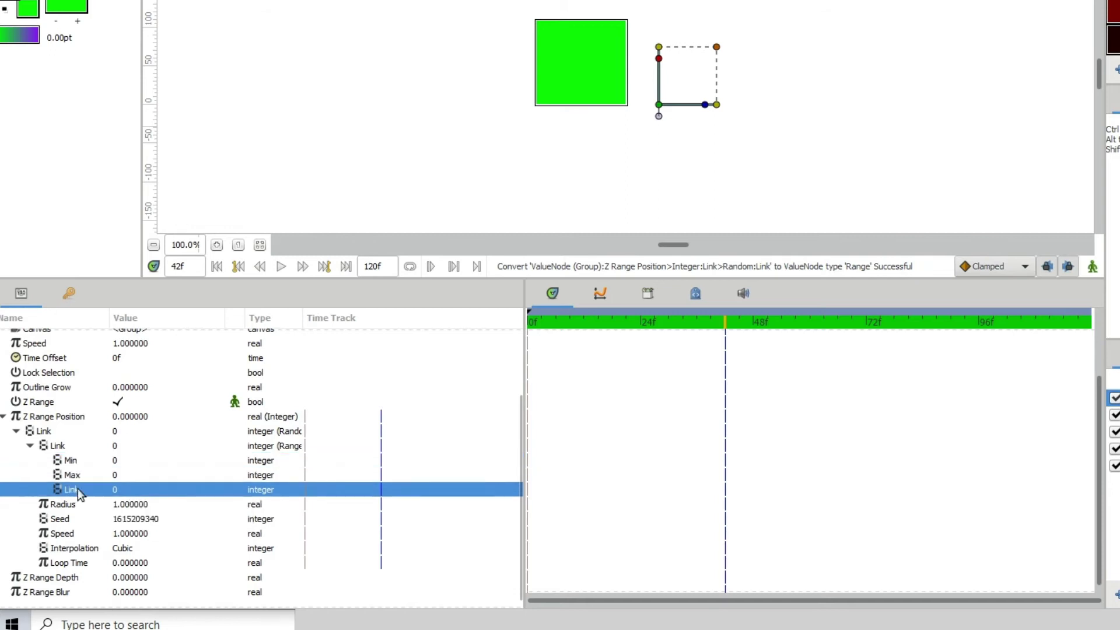
pyautogui.click(83, 461)
pyautogui.click(116, 464)
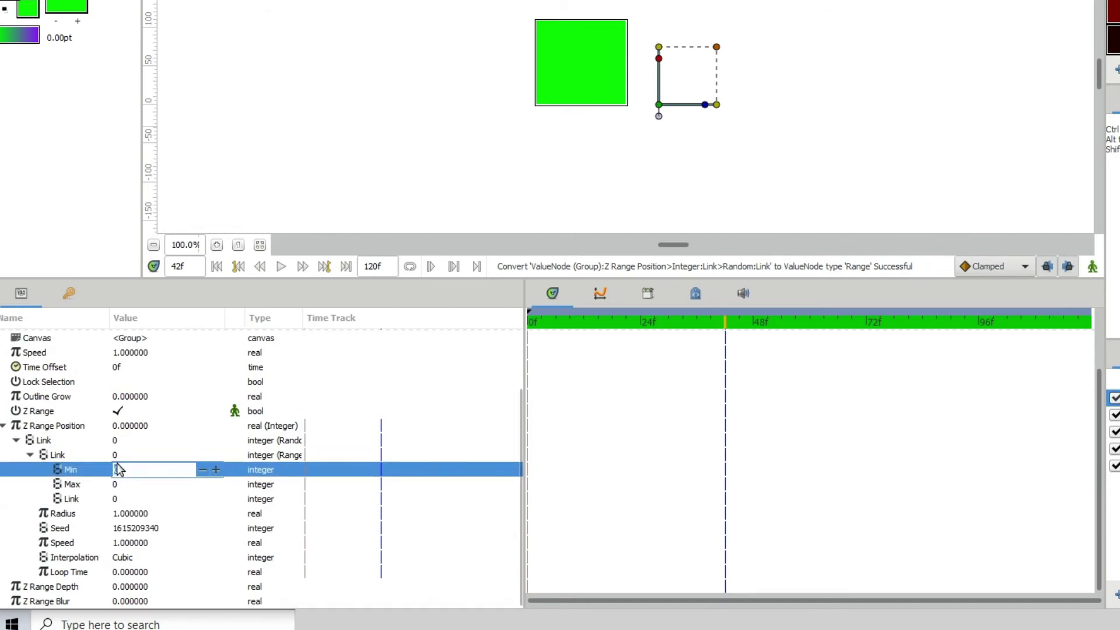
pyautogui.write('1')
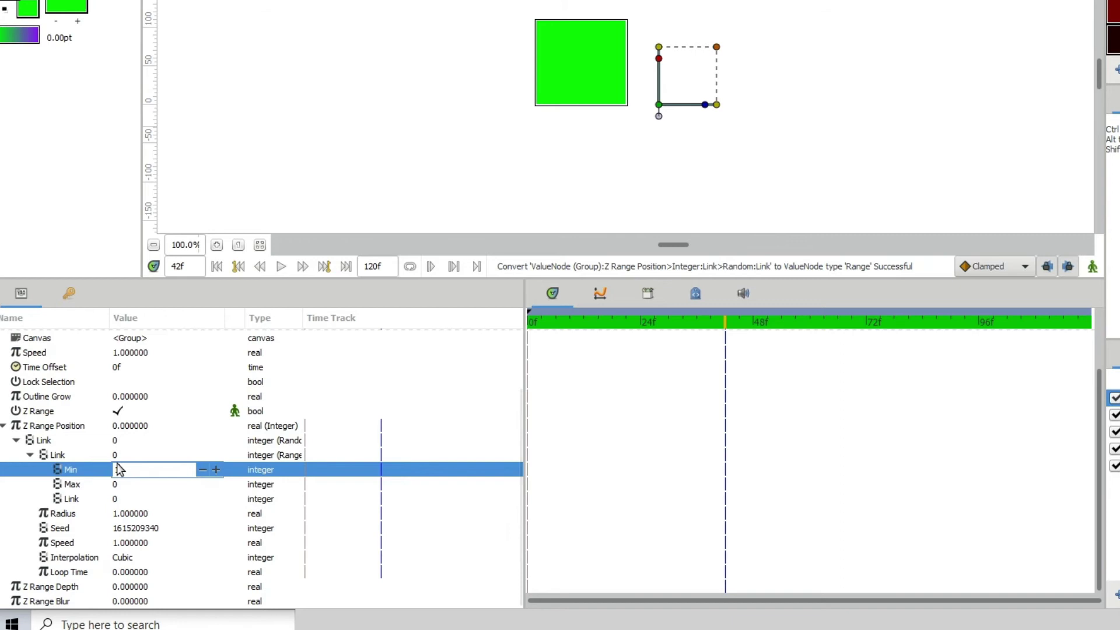
pyautogui.press('Return')
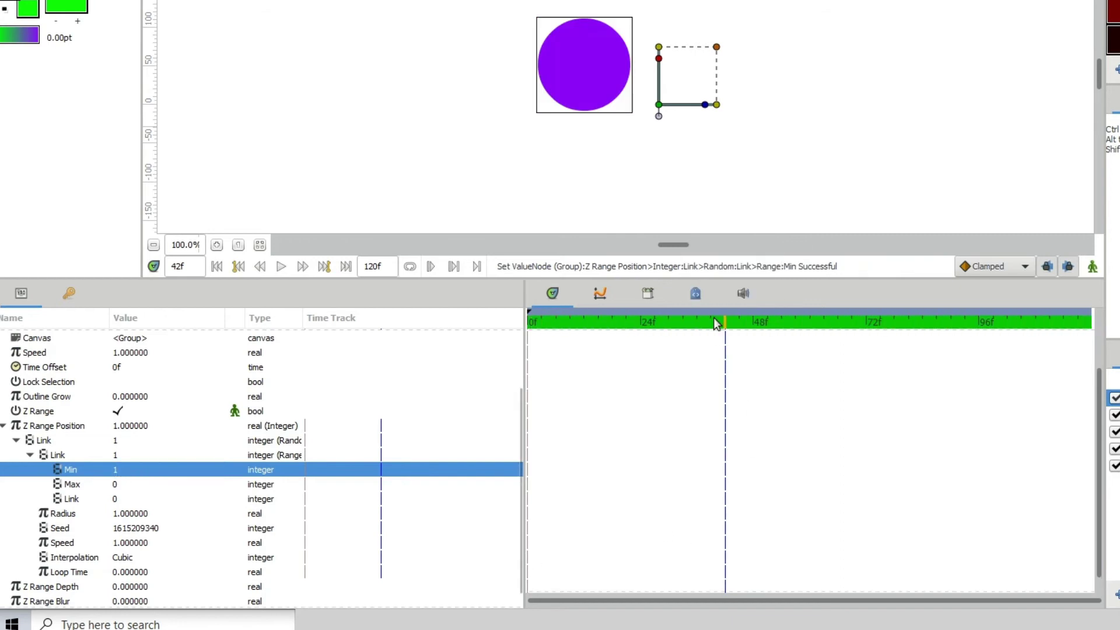
# Scrub to frames 23 and 3, then rewind to frame 0 and play the animation through.
pyautogui.moveTo(713, 320); pyautogui.dragTo(636, 327)
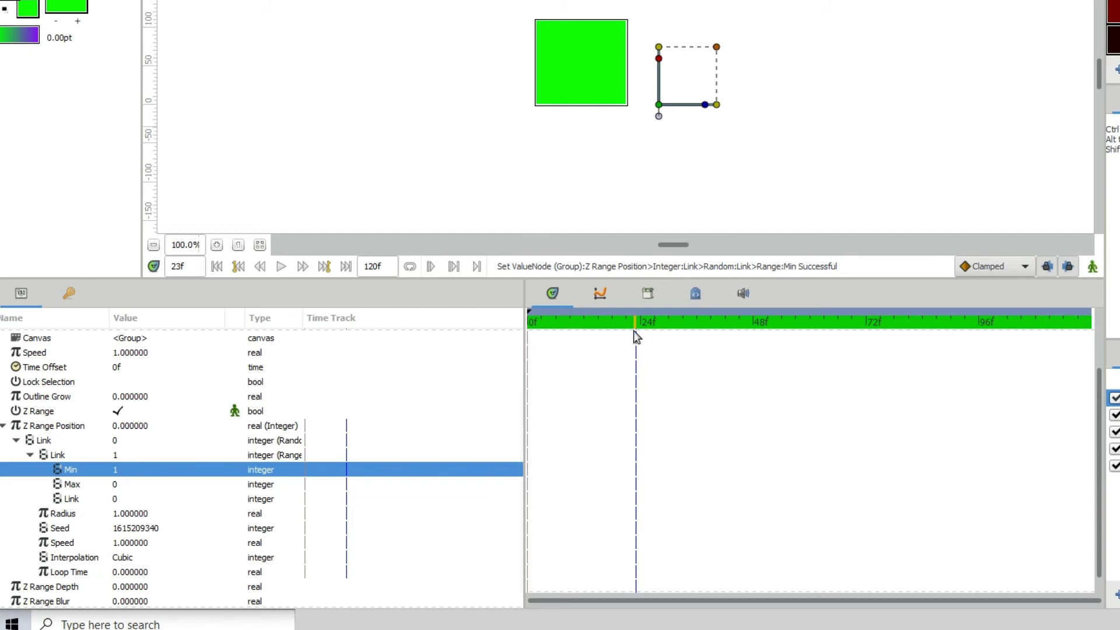
pyautogui.moveTo(635, 324); pyautogui.dragTo(909, 304)
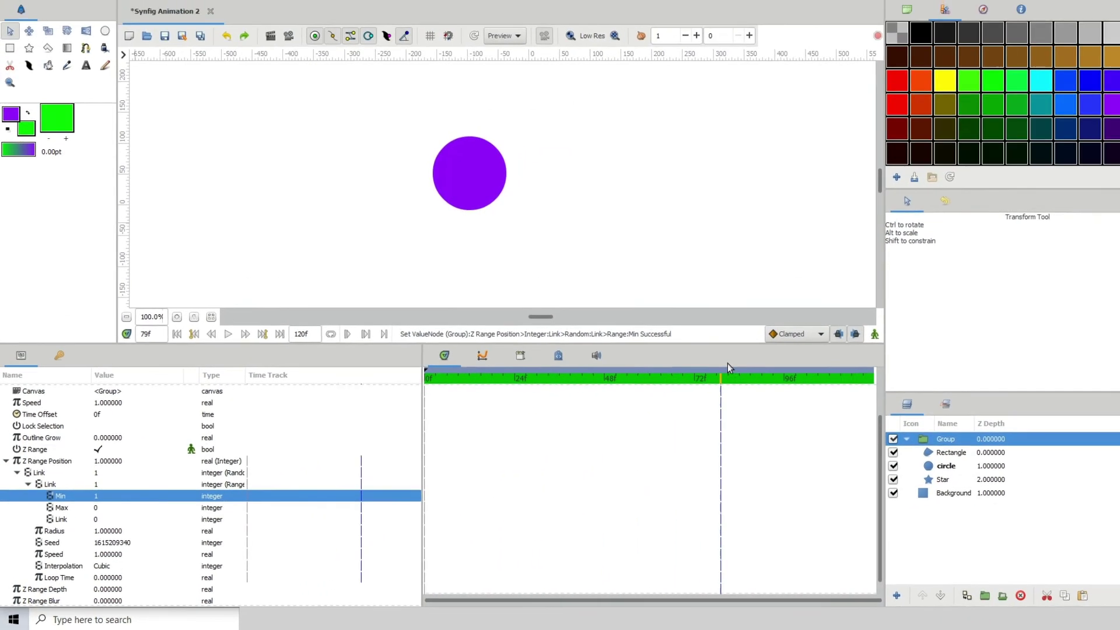
pyautogui.moveTo(727, 363); pyautogui.dragTo(233, 376)
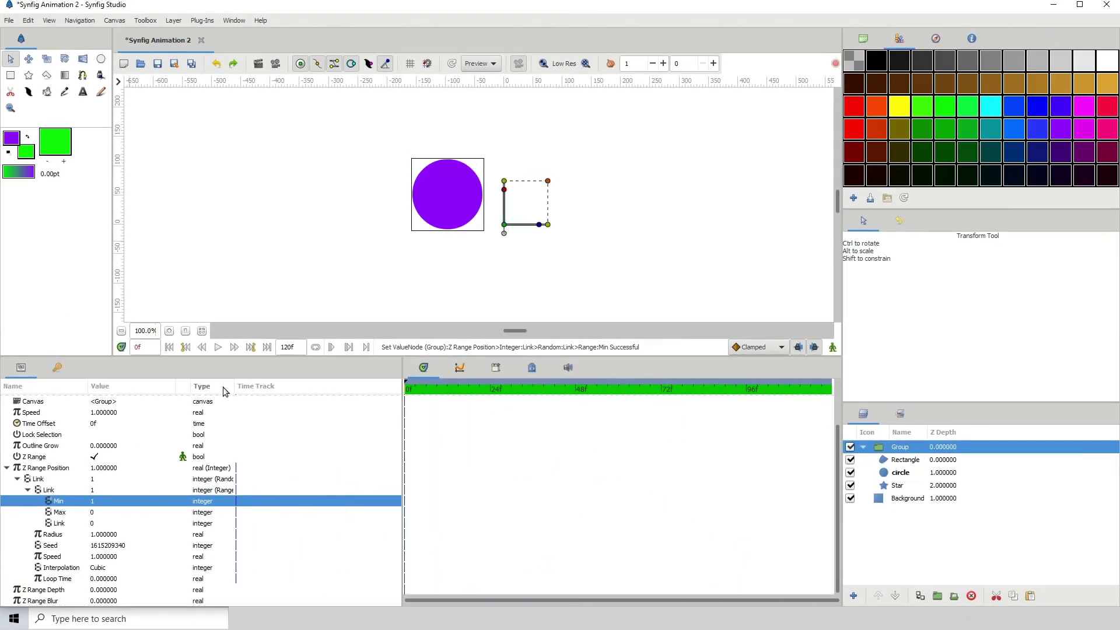
pyautogui.press('space')
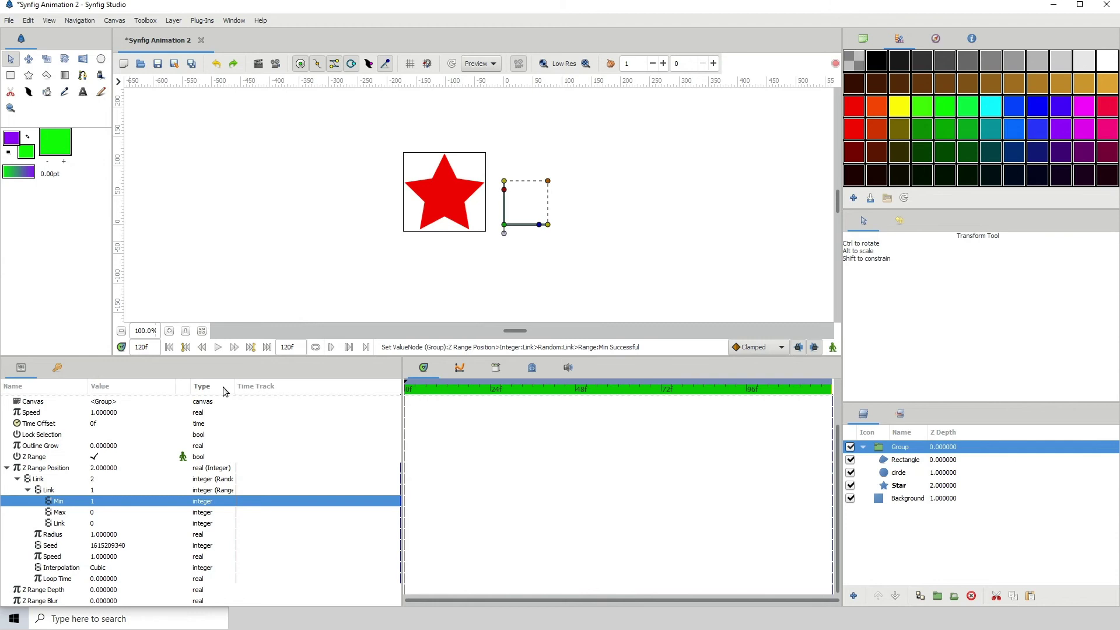
pyautogui.press('space')
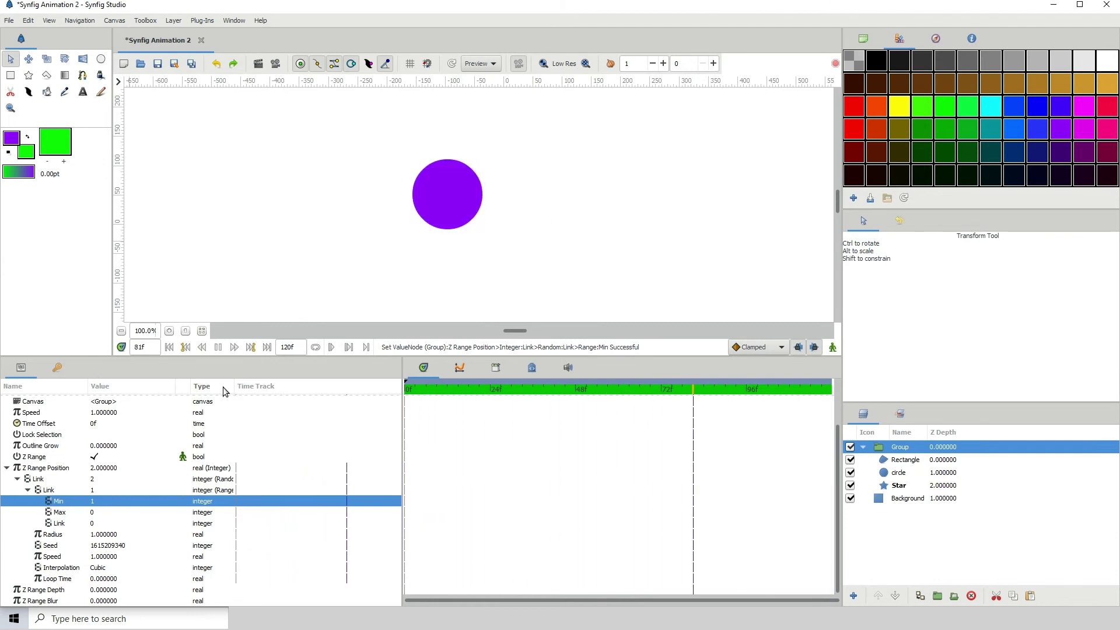
pyautogui.press('space')
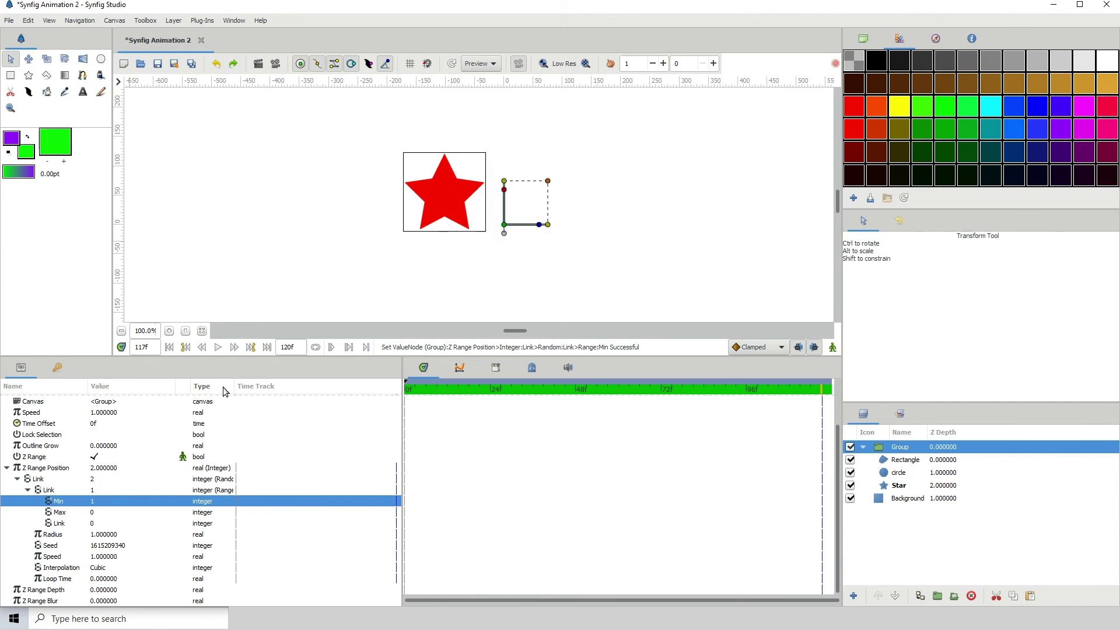
# Set the Range's Max value to 2.
pyautogui.click(92, 514)
pyautogui.click(92, 513)
pyautogui.write('2')
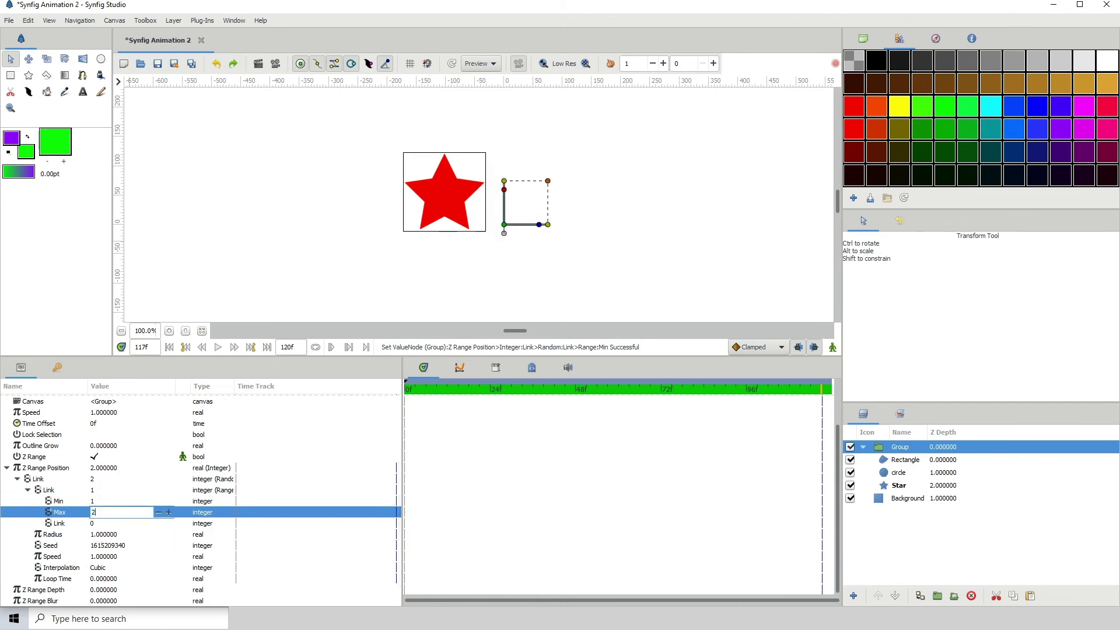
pyautogui.press('Return')
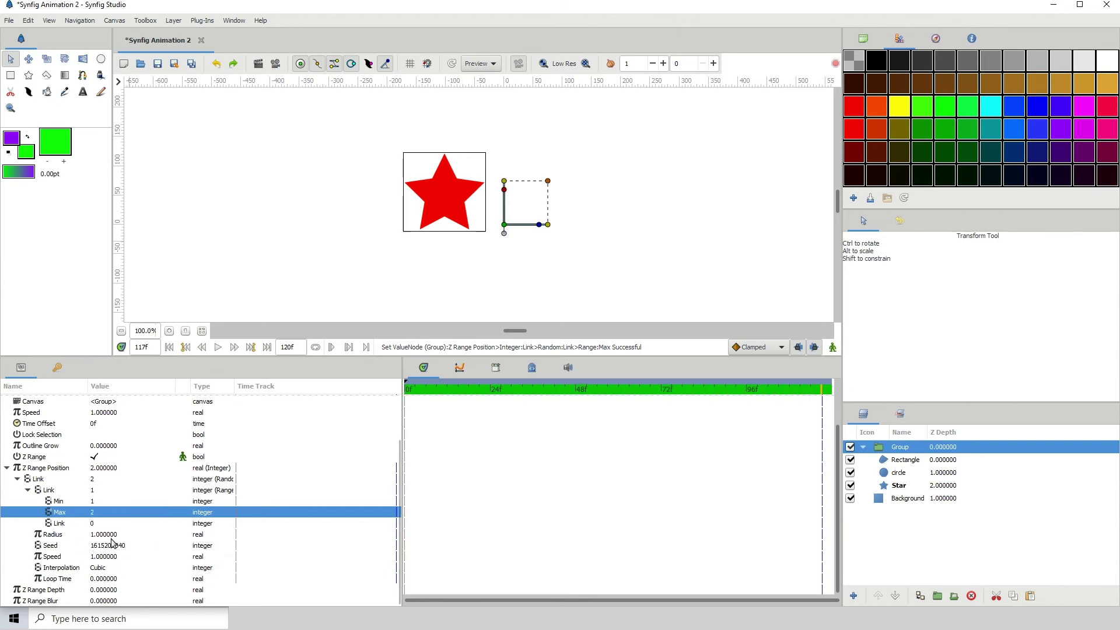
# Rewind to frame 0 and replay the animation to watch the shapes switch.
pyautogui.moveTo(444, 388); pyautogui.dragTo(332, 391)
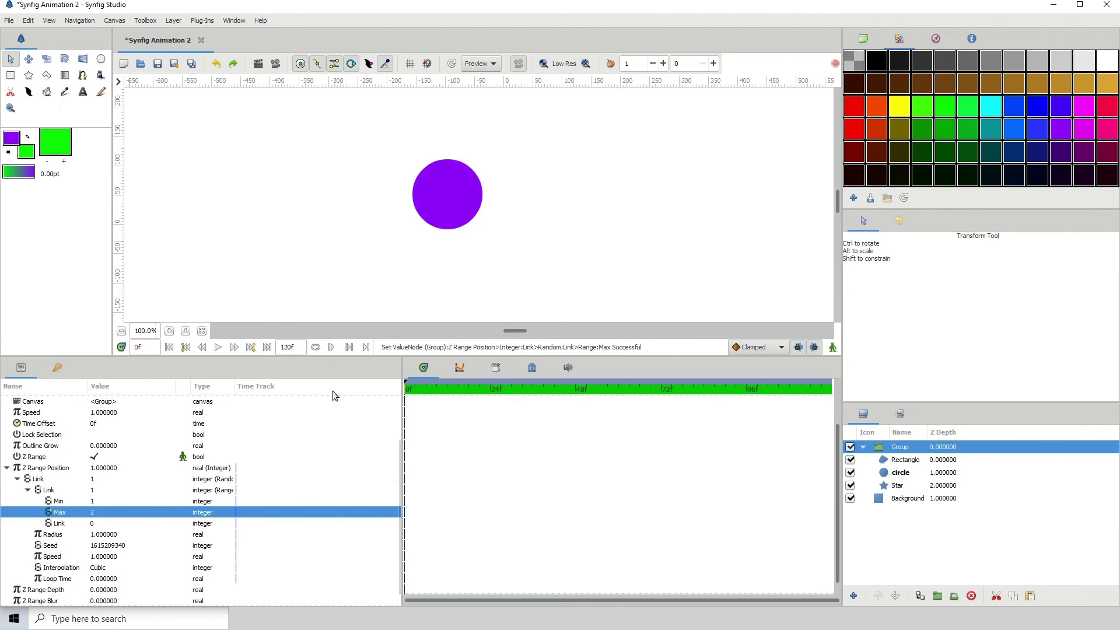
pyautogui.press('space')
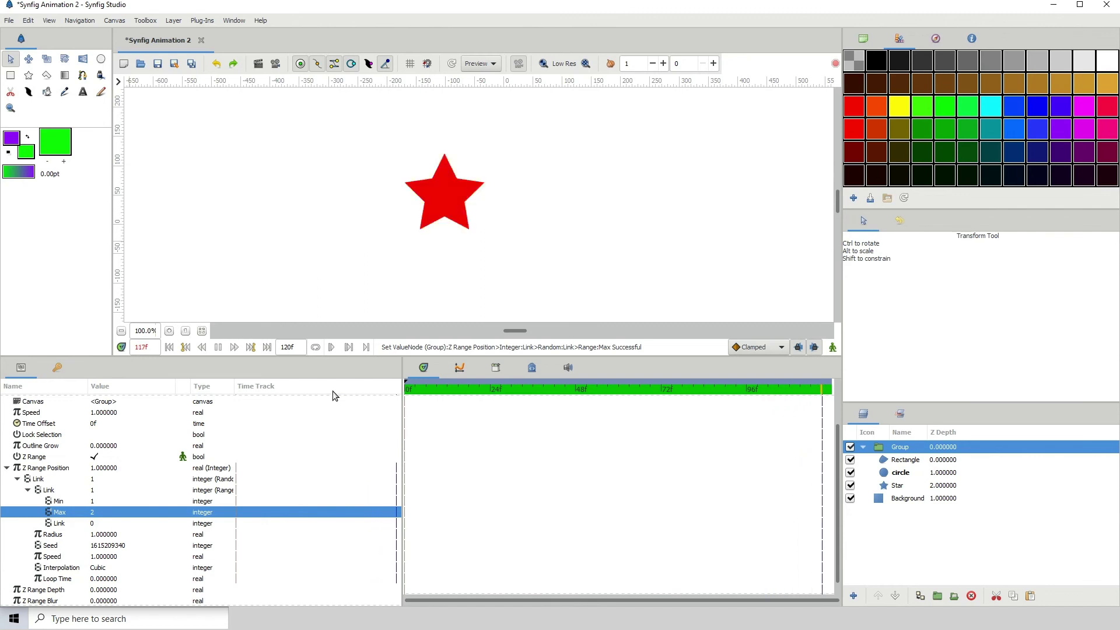
pyautogui.scroll(-1, 135, 538)
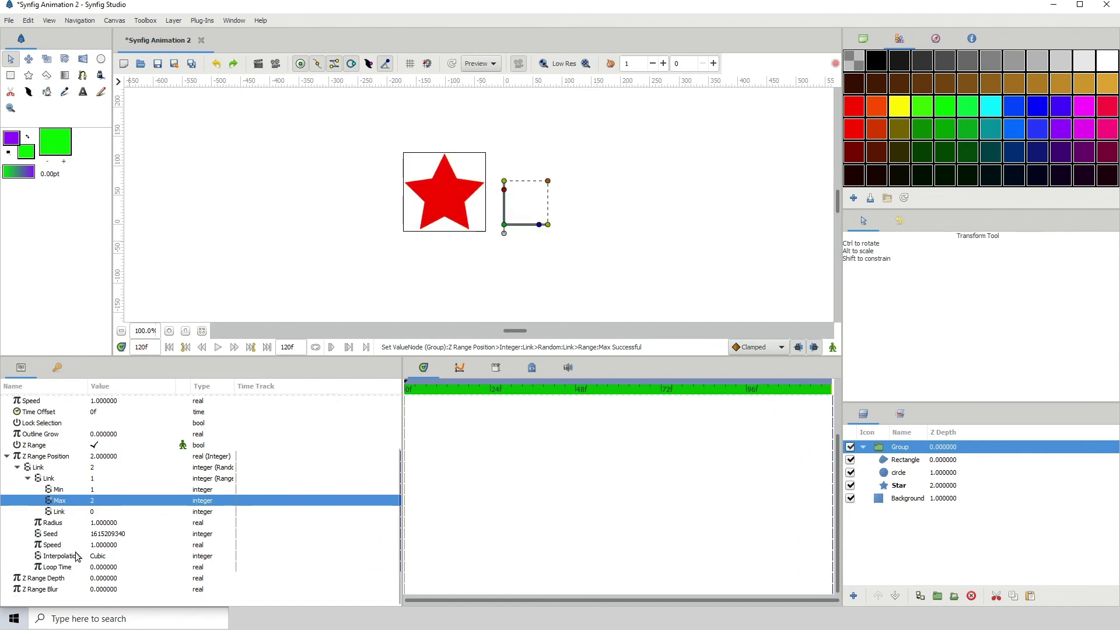
# Set the Random node's Speed parameter to 2.
pyautogui.click(96, 534)
pyautogui.scroll(1, 93, 540)
pyautogui.click(92, 545)
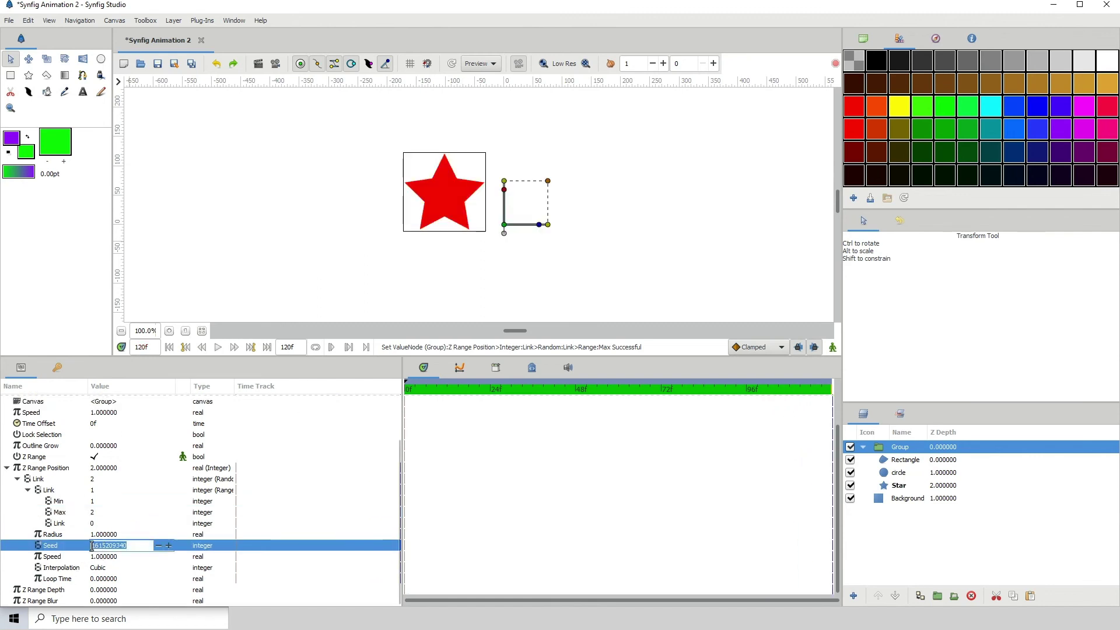
pyautogui.click(95, 557)
pyautogui.click(98, 557)
pyautogui.write('2')
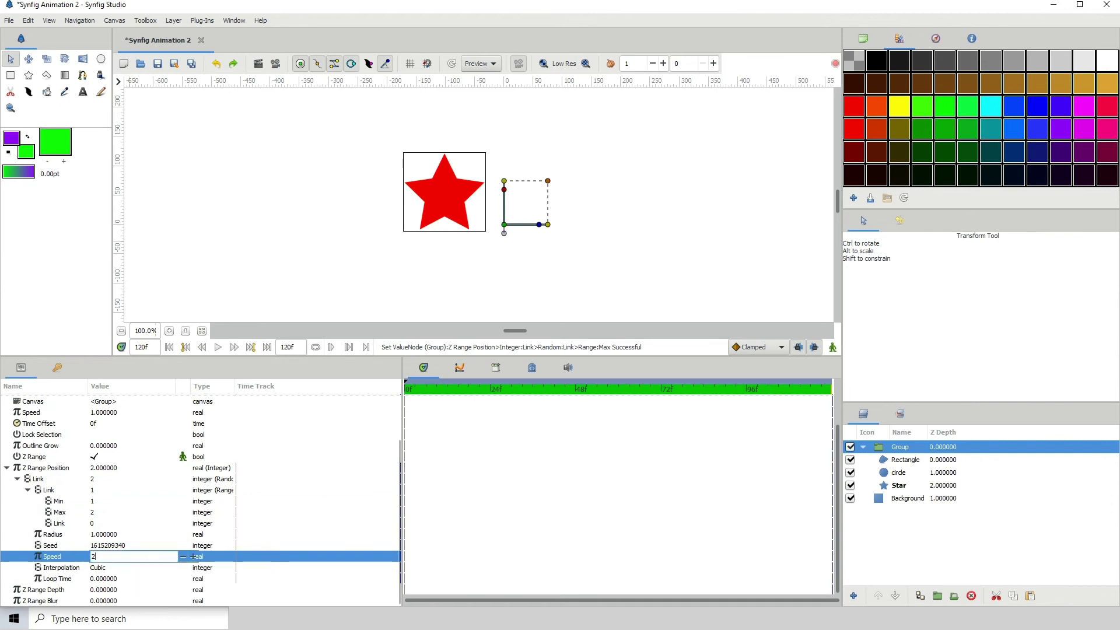
pyautogui.press('Return')
# Rewind to frame 0 and play the animation to watch the faster shape switching.
pyautogui.moveTo(467, 390); pyautogui.dragTo(391, 400)
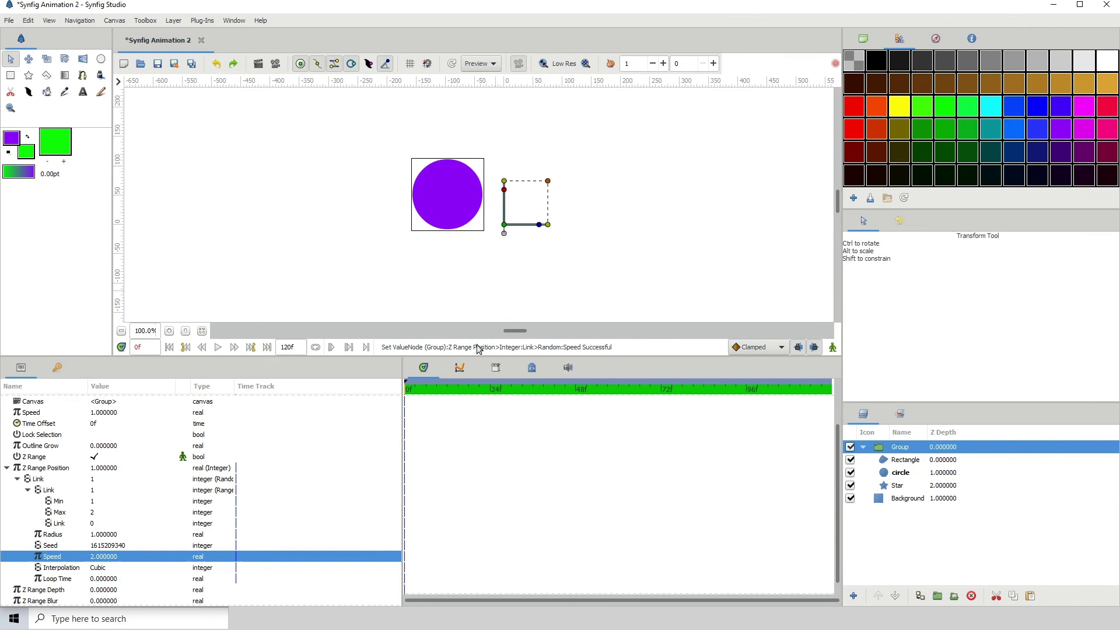
pyautogui.press('space')
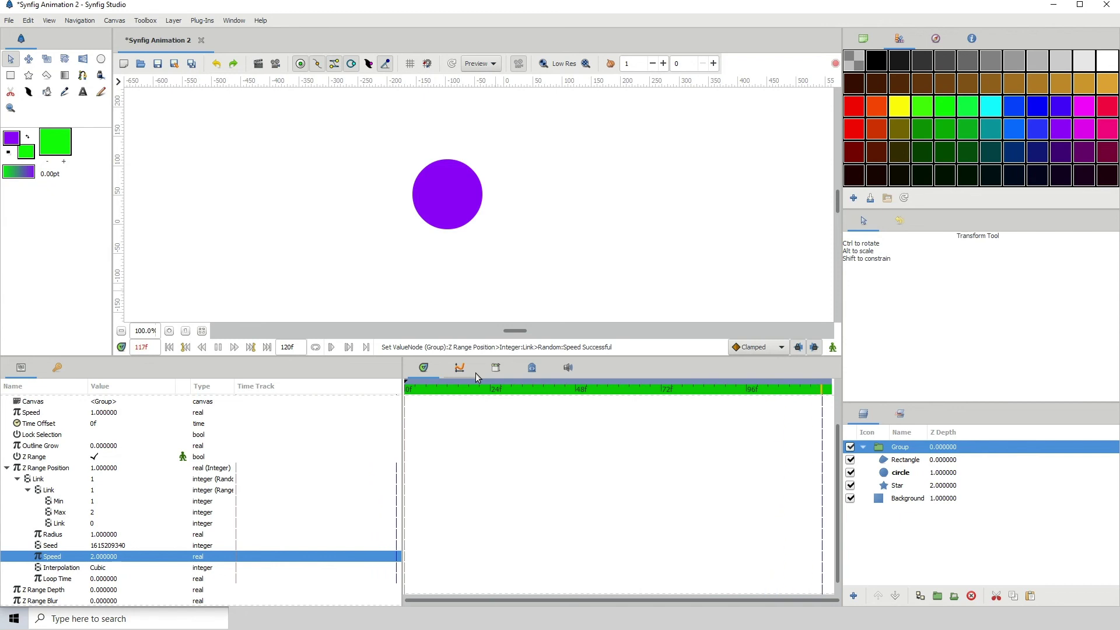
pyautogui.press('space')
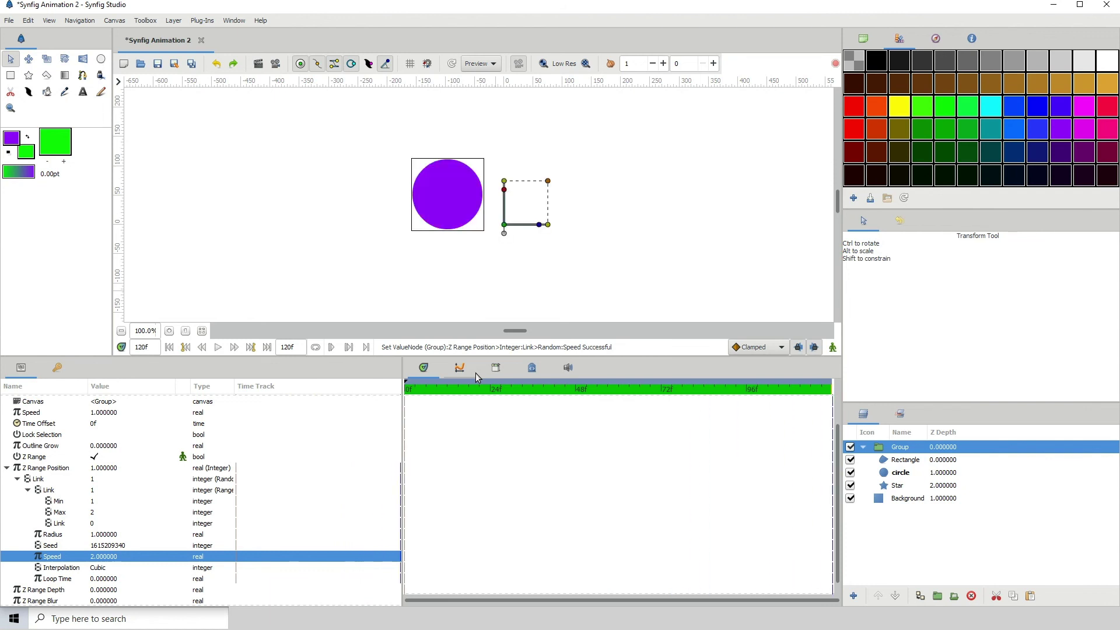
pyautogui.press('space')
pyautogui.press('space')
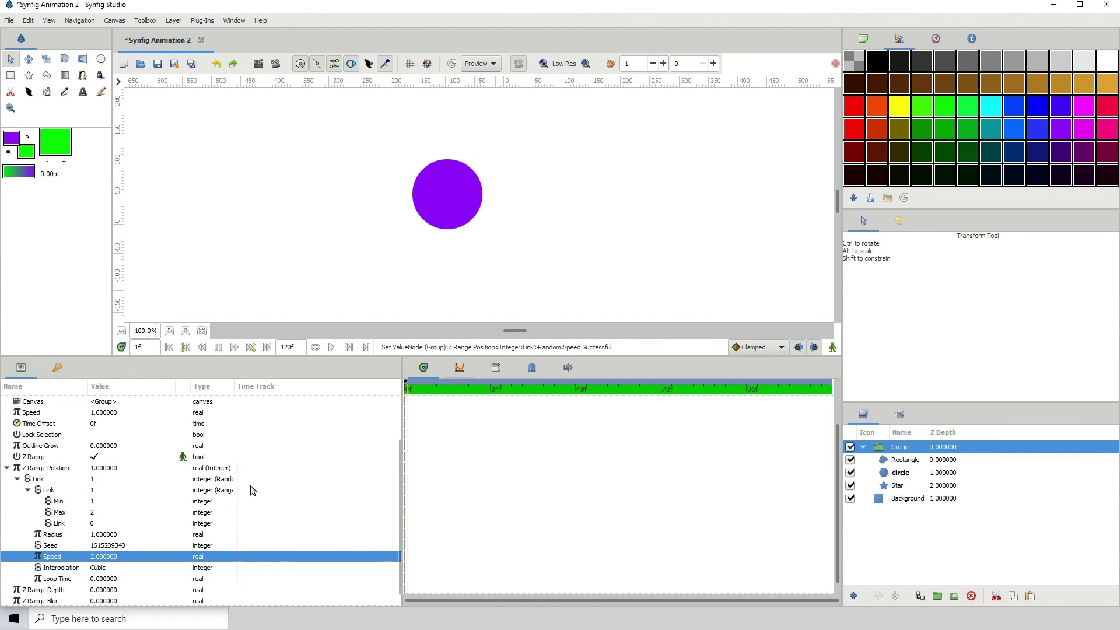